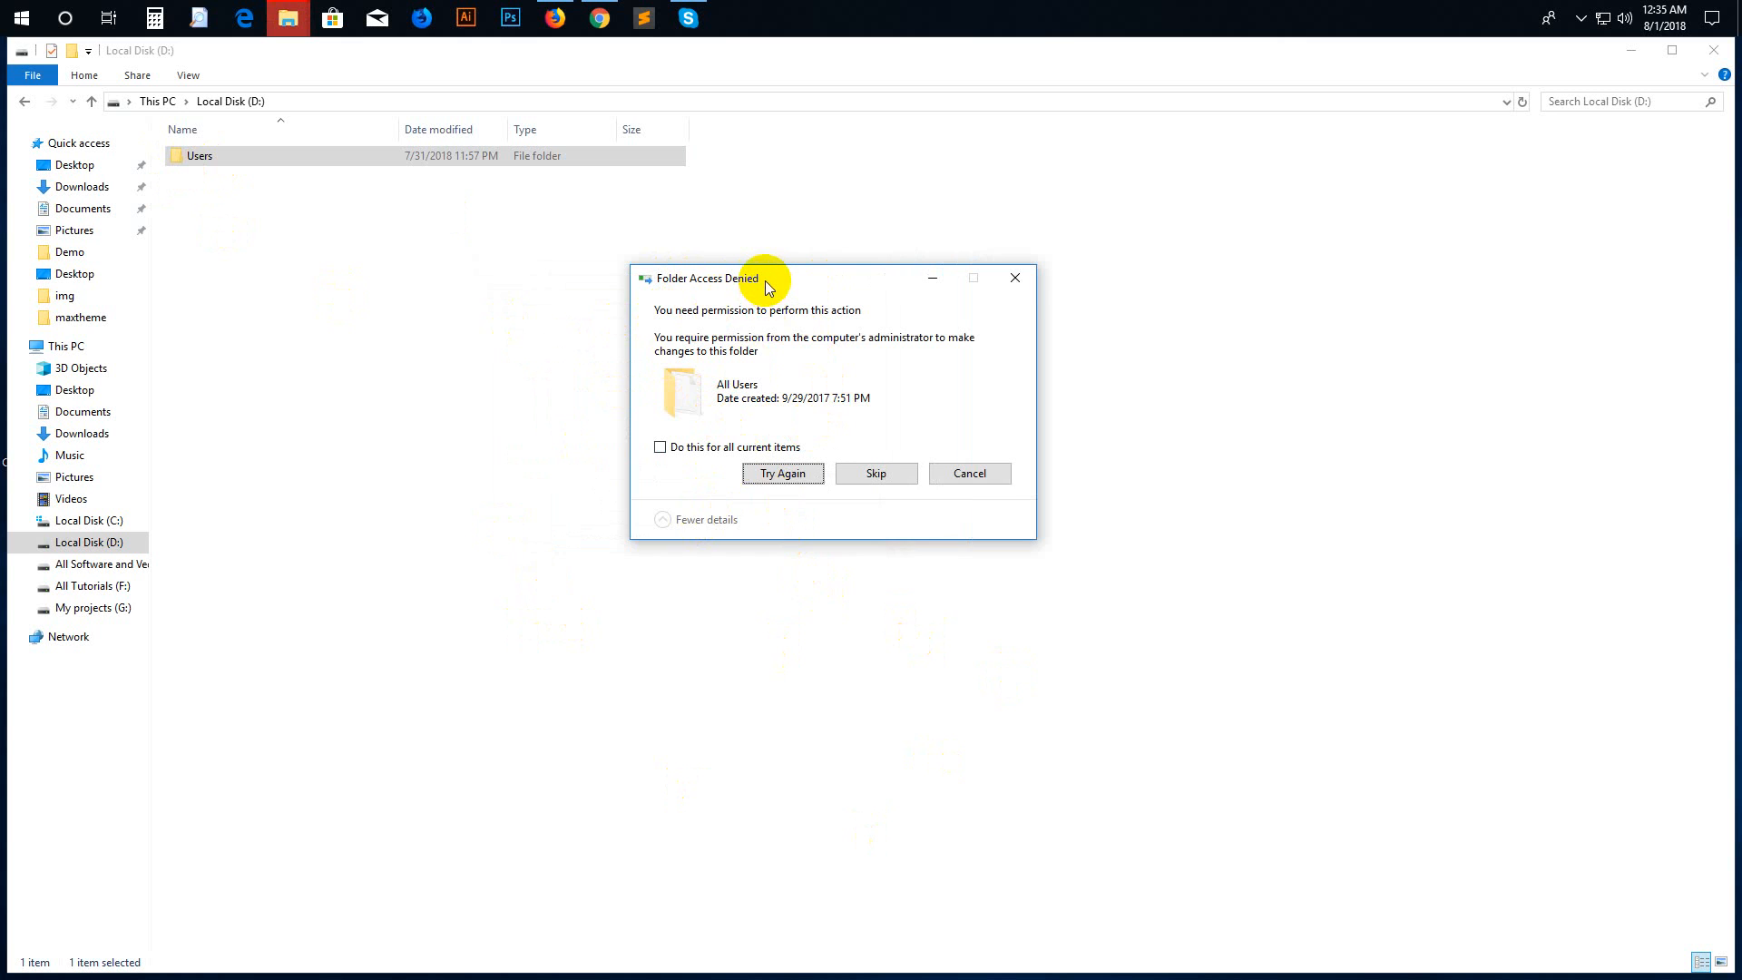
# Cancel the blocked operation on the All Users folder for all current items.
pyautogui.moveTo(765, 279); pyautogui.dragTo(765, 325)
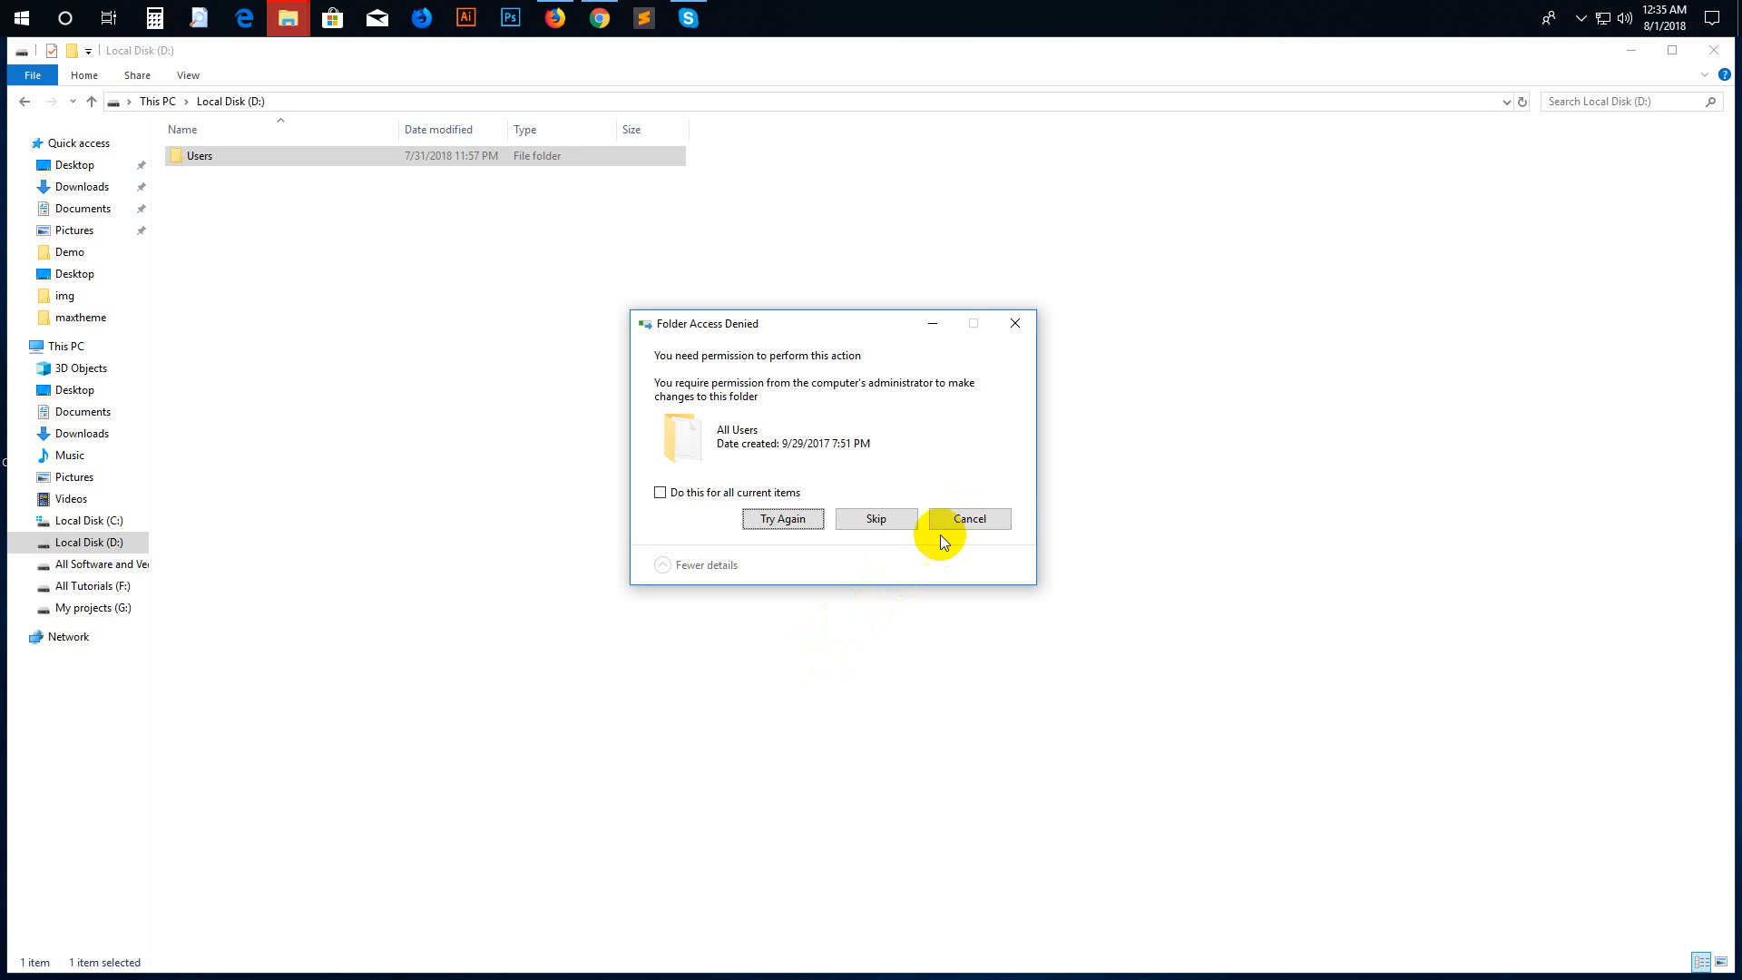
pyautogui.click(982, 521)
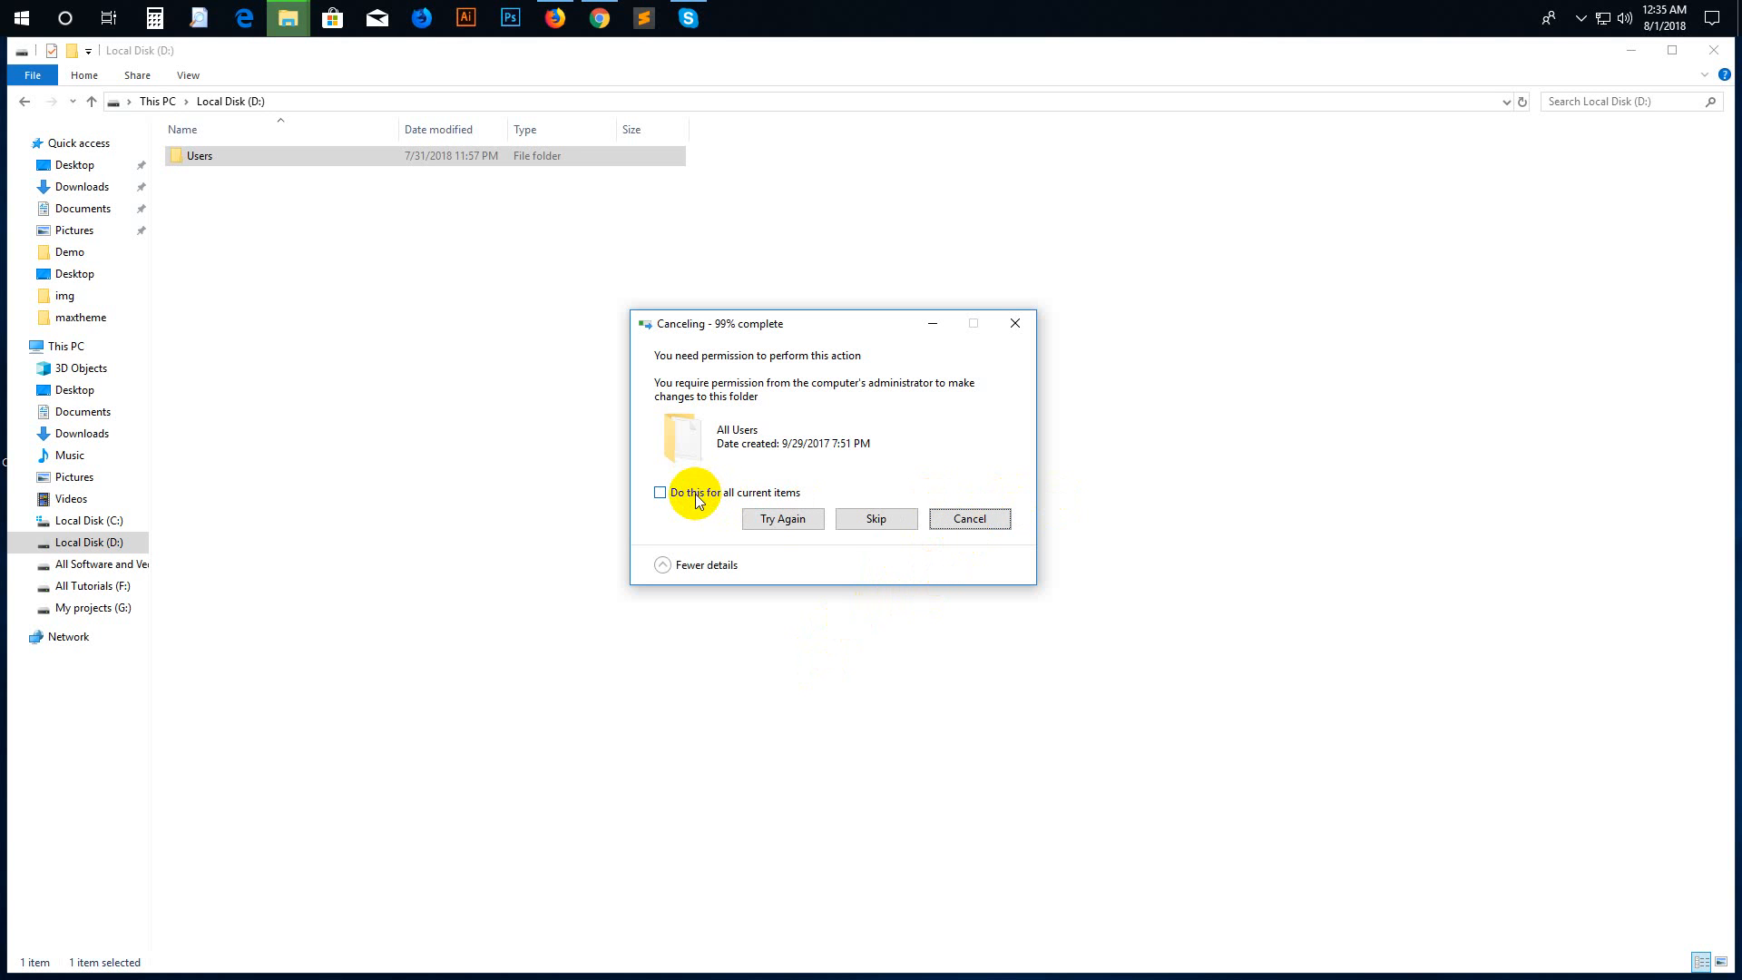
pyautogui.click(661, 493)
pyautogui.click(974, 517)
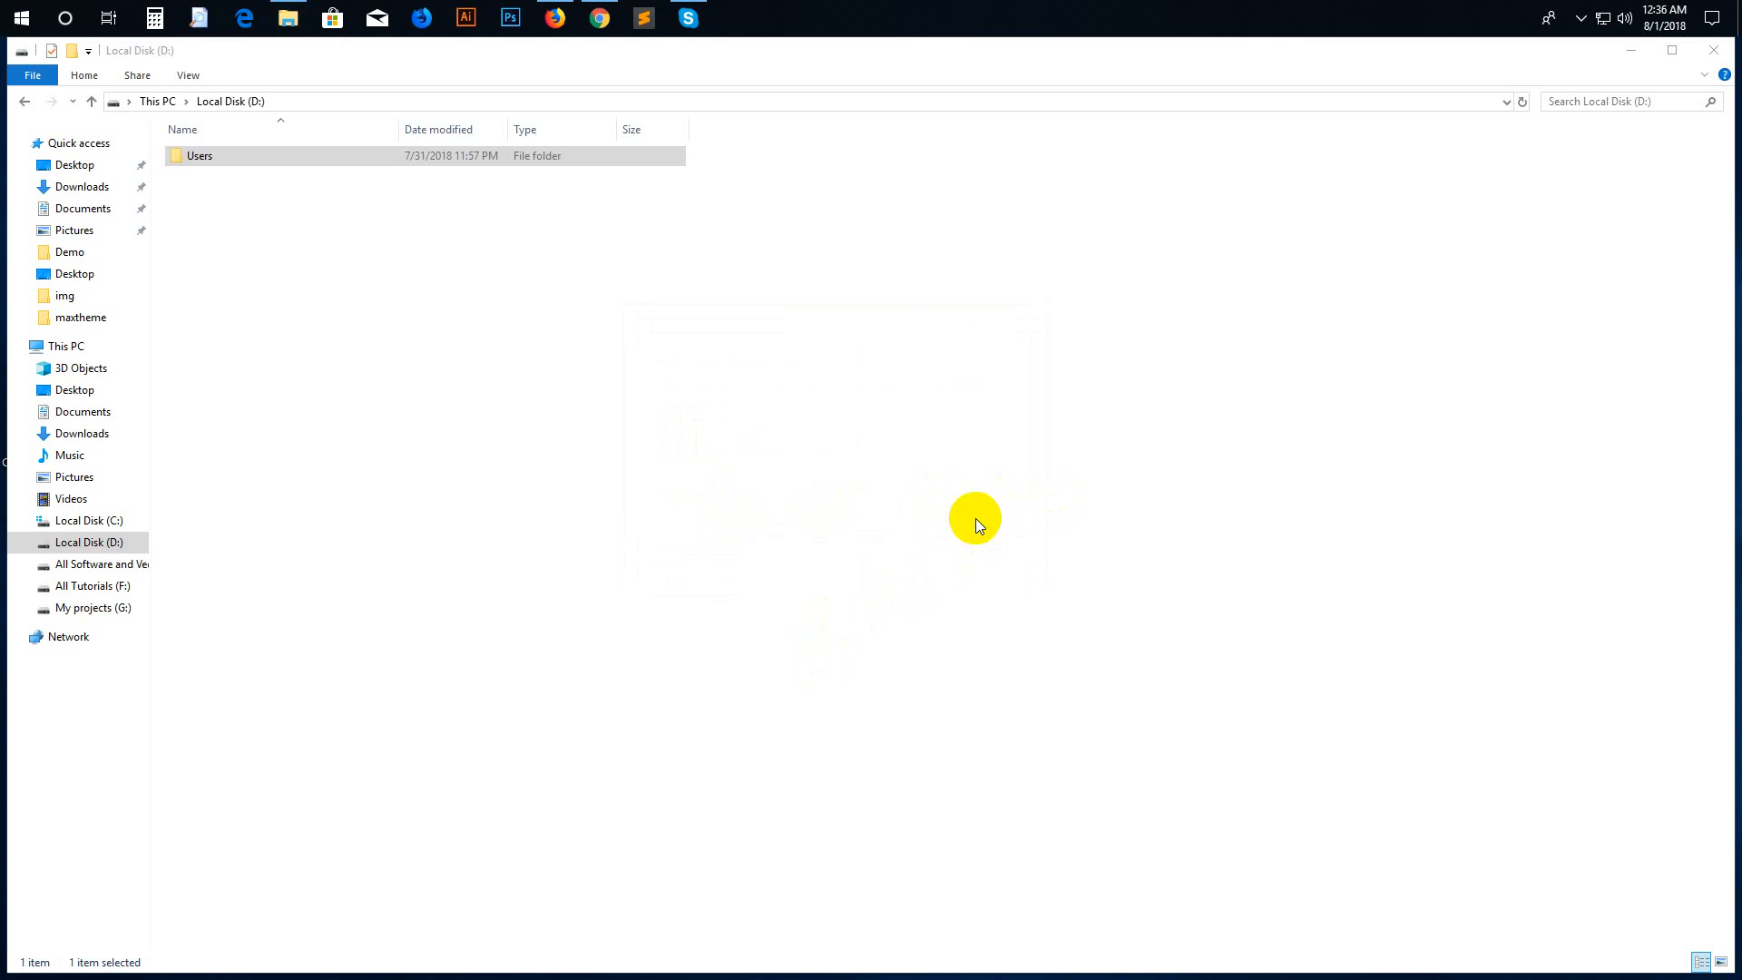
# Refresh Local Disk (D:), look inside the Users folder and return to the drive.
pyautogui.rightClick(376, 332)
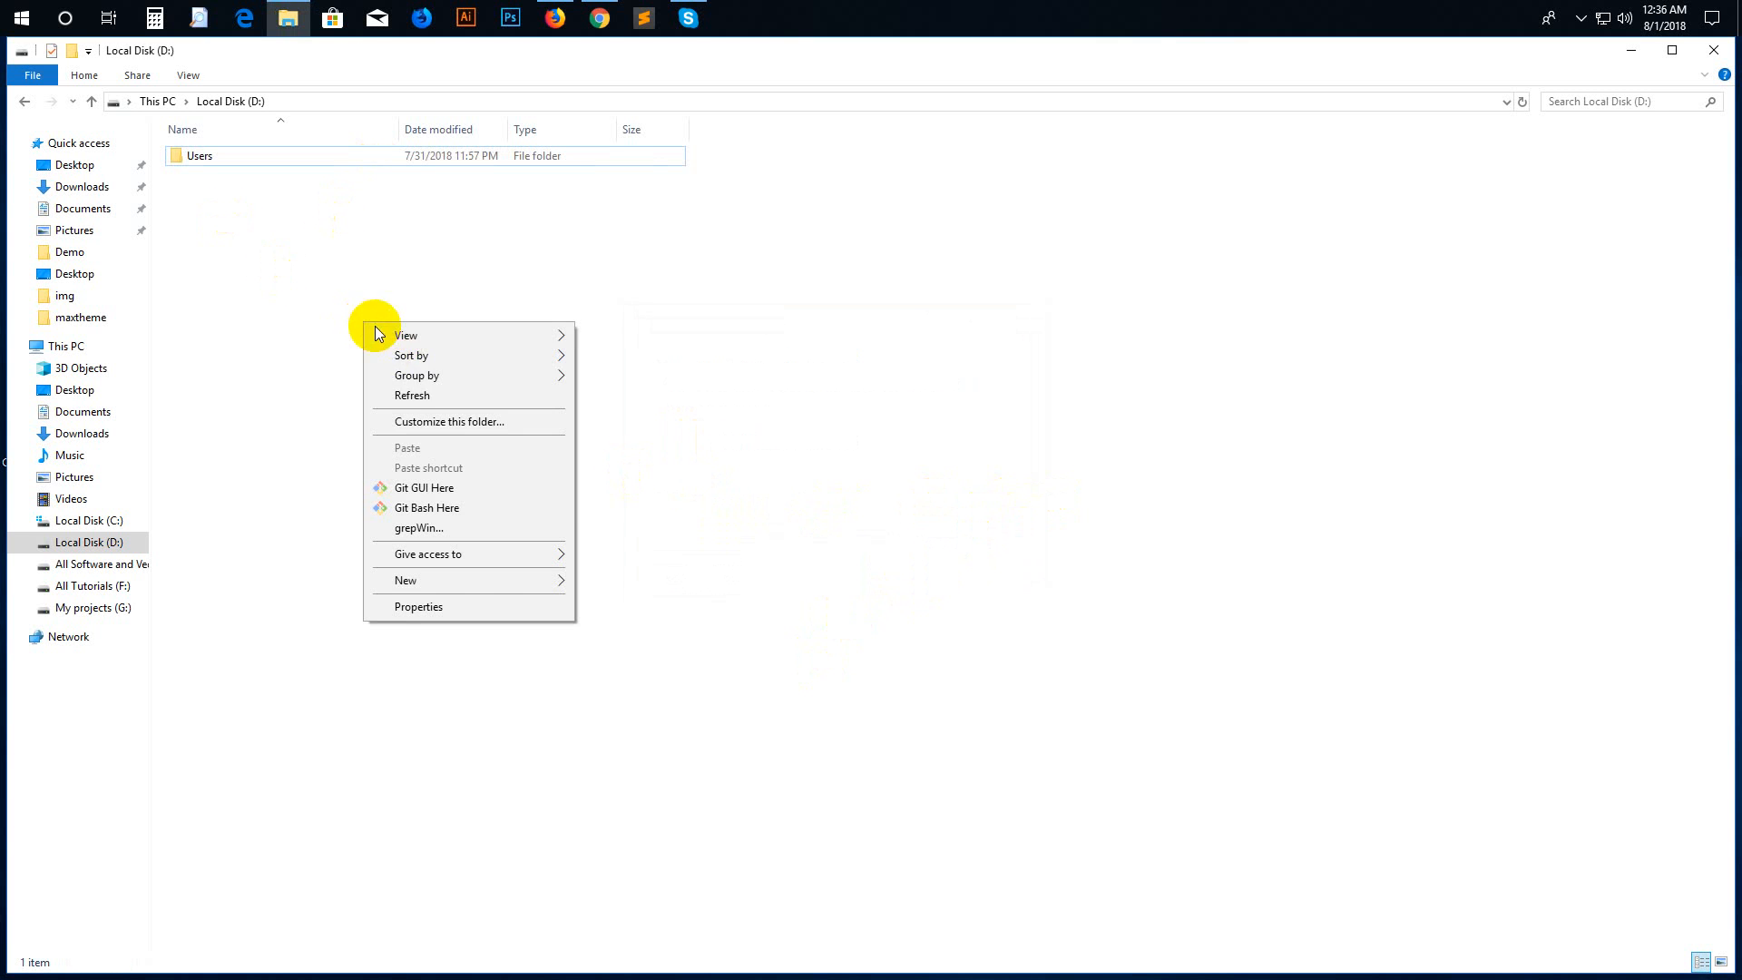
pyautogui.click(412, 394)
pyautogui.rightClick(310, 307)
pyautogui.click(363, 381)
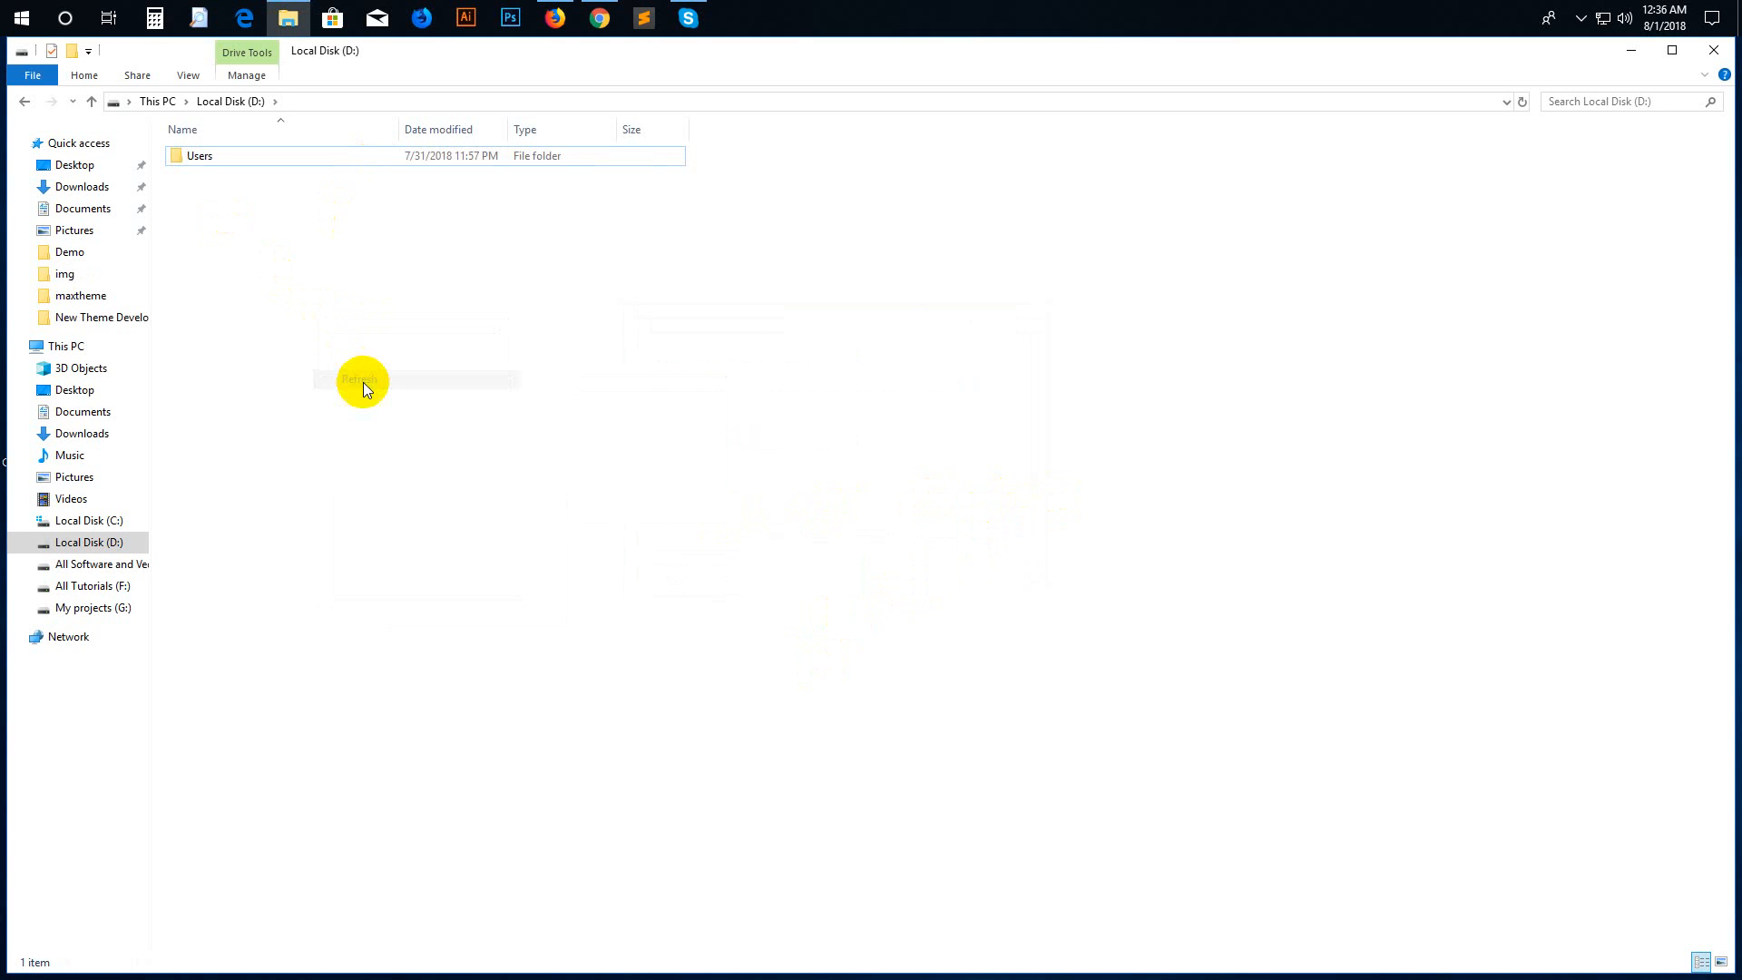
pyautogui.click(189, 154)
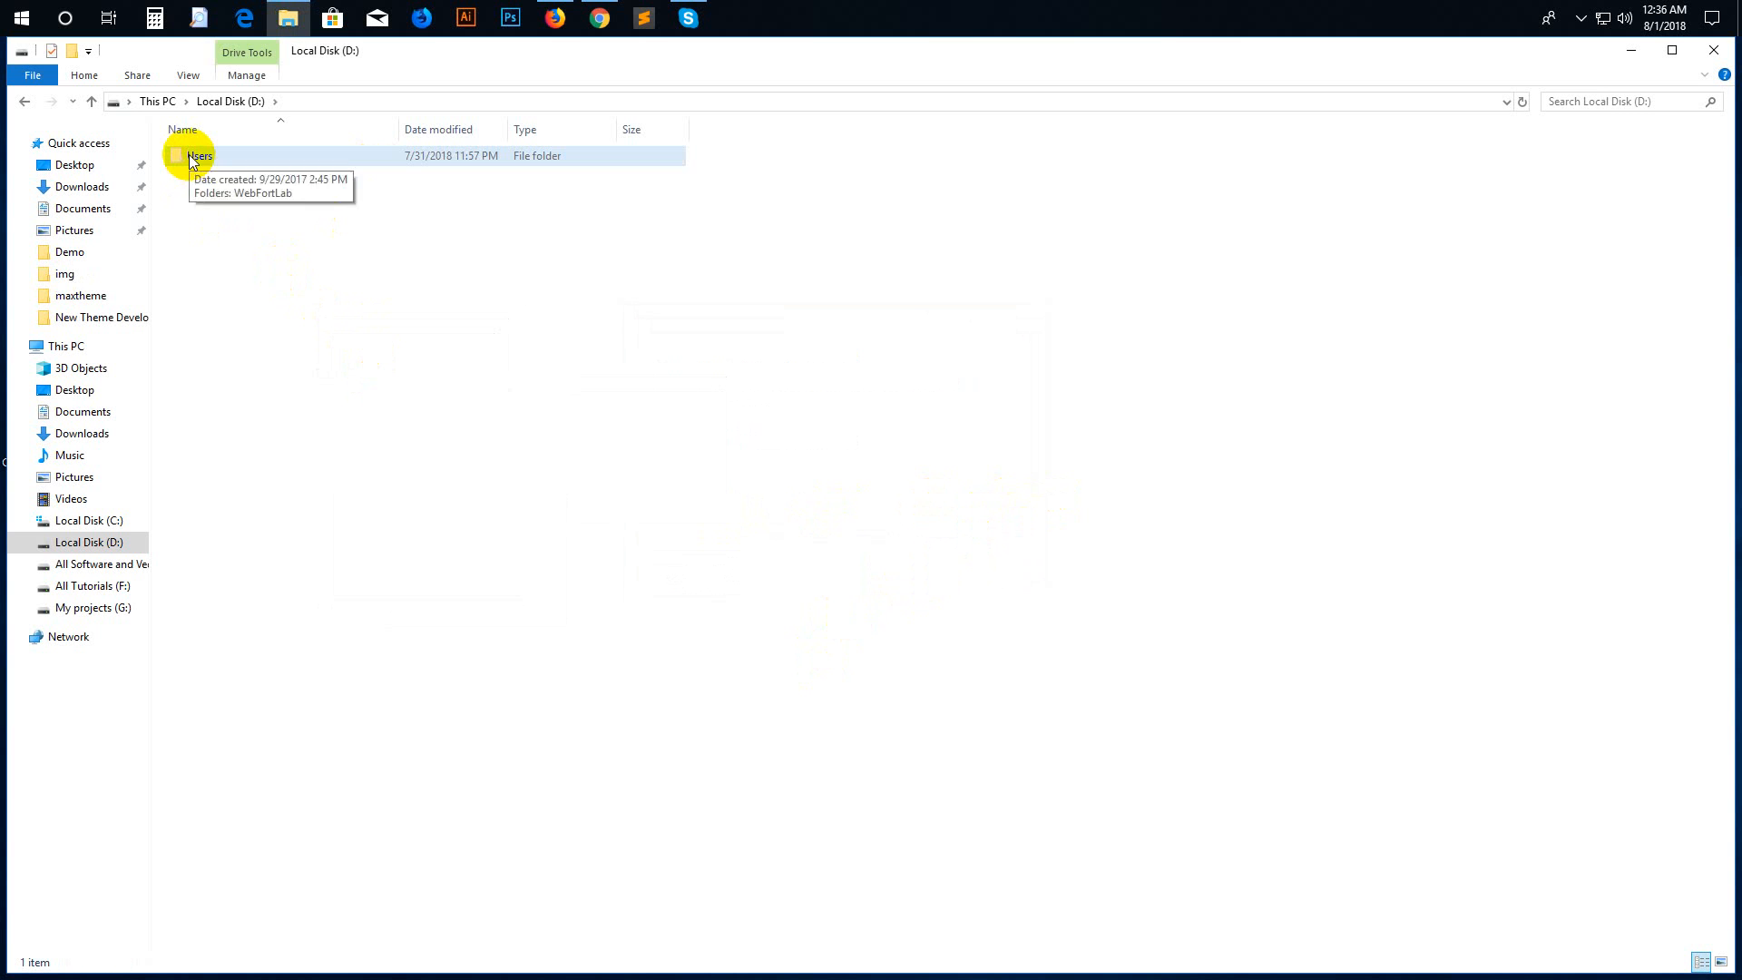
pyautogui.doubleClick(189, 157)
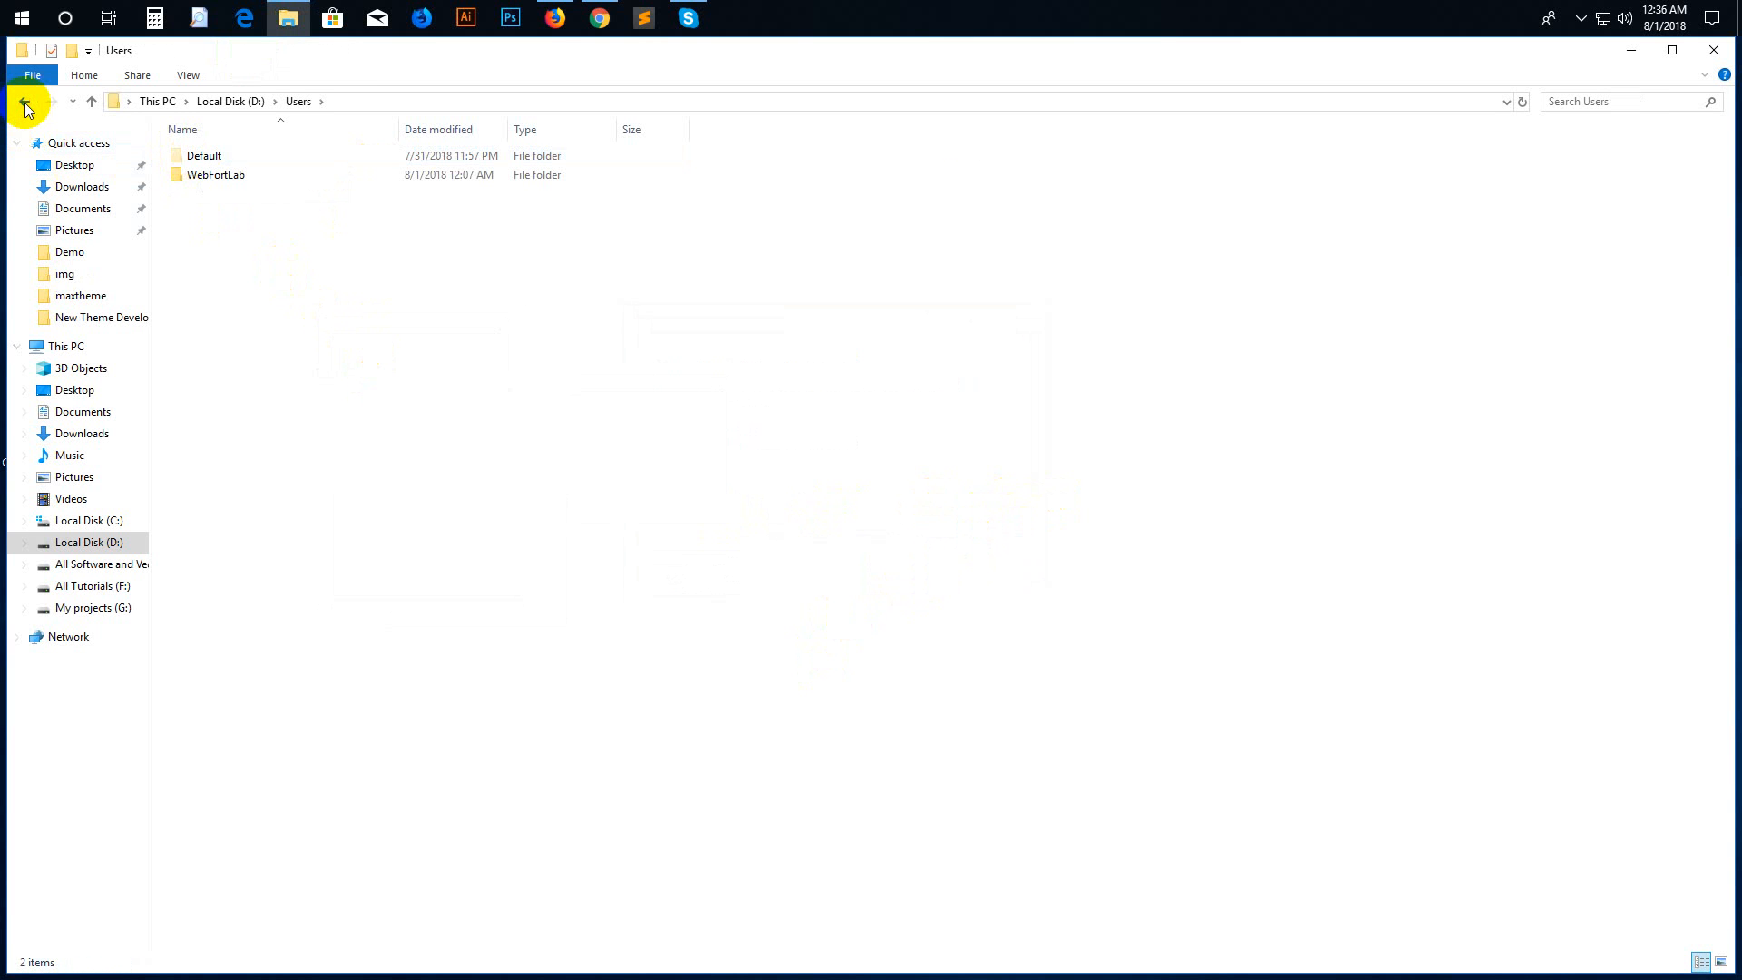
pyautogui.click(25, 101)
# Open the advanced security settings of the Users folder on Local Disk (D:).
pyautogui.rightClick(196, 157)
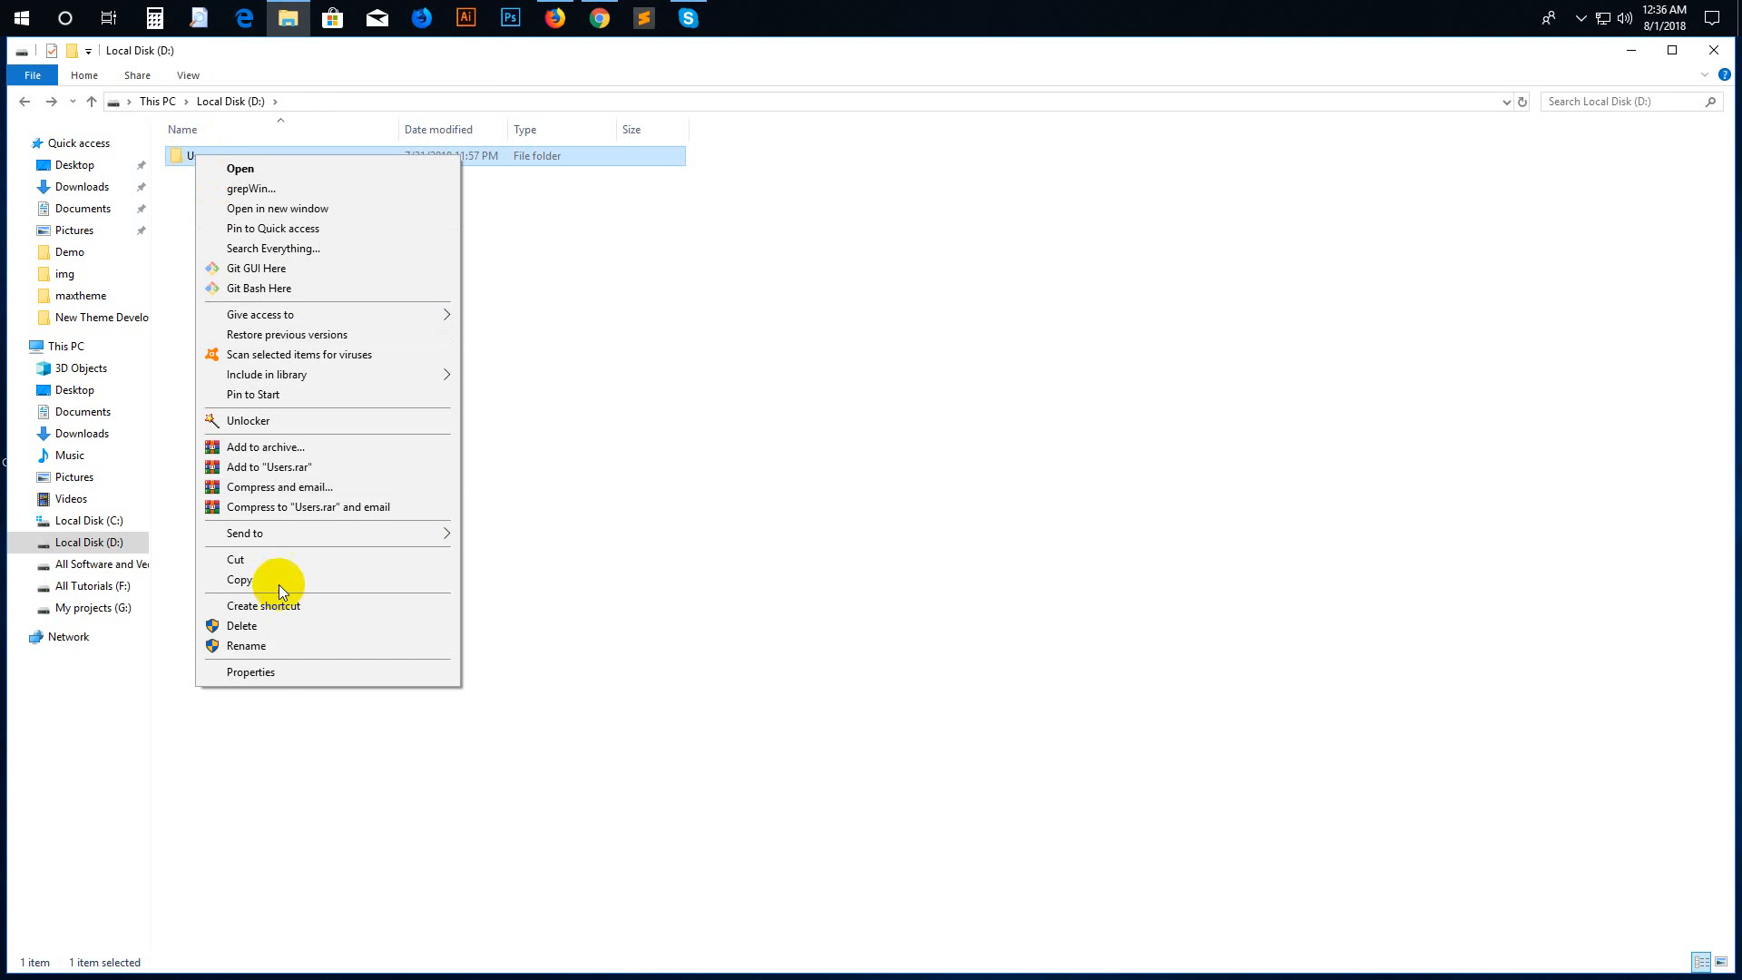
pyautogui.click(254, 673)
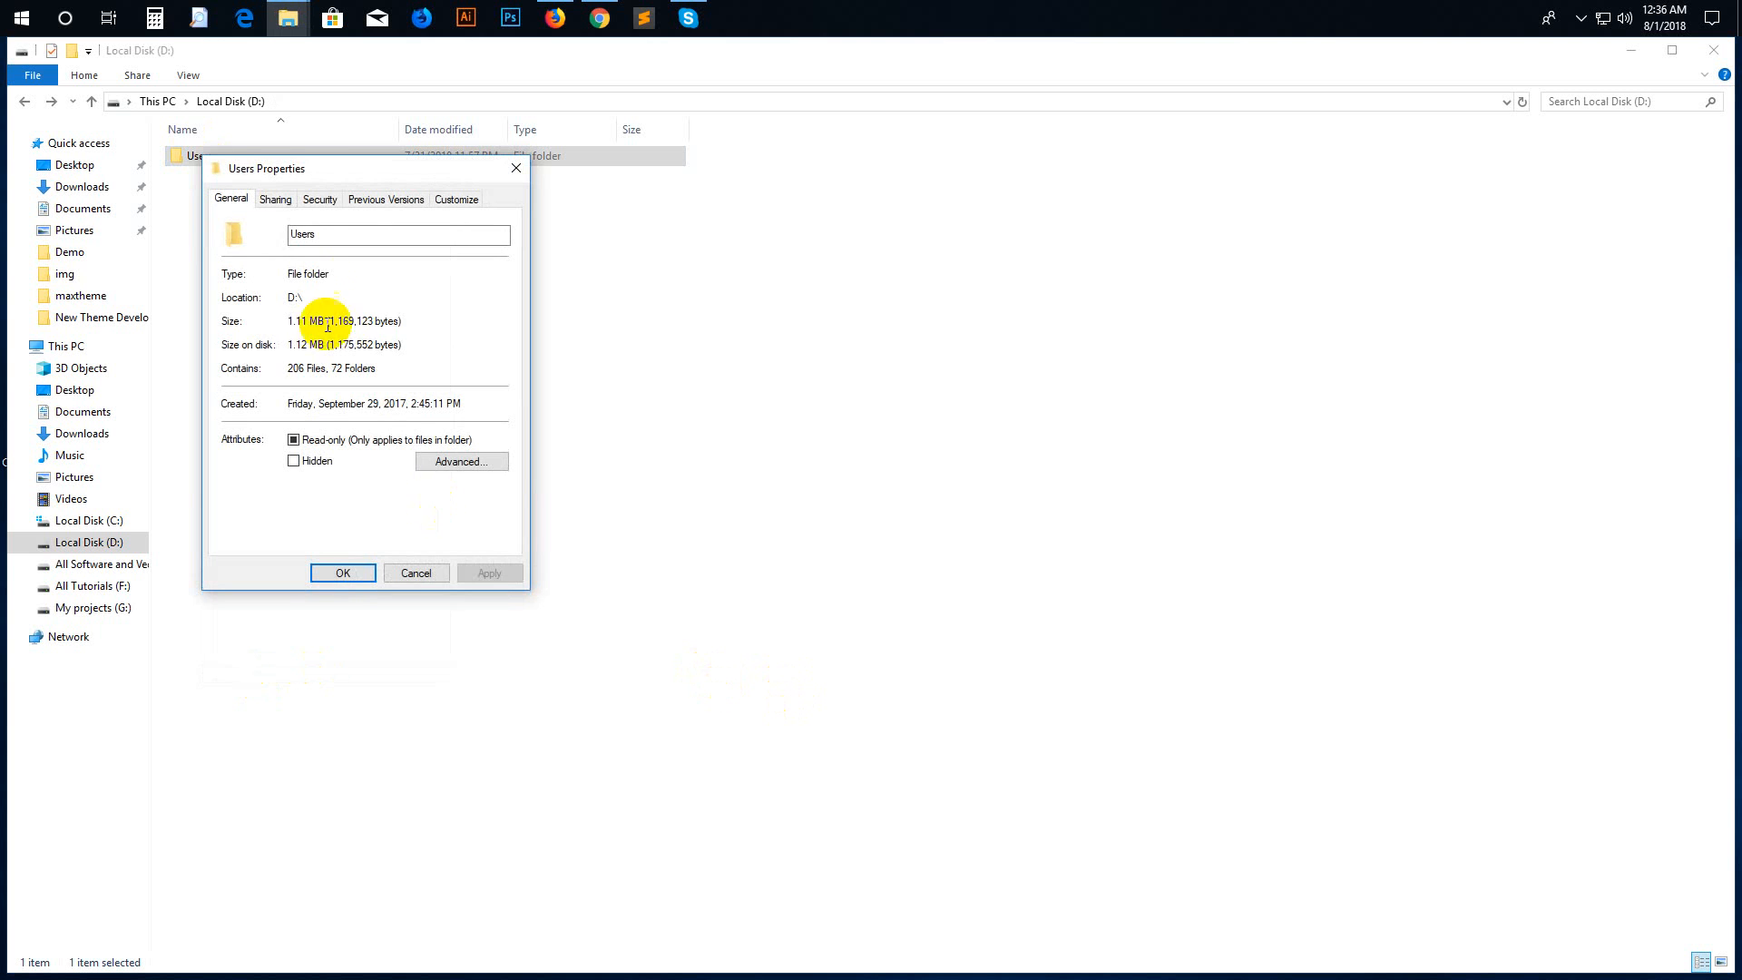
pyautogui.moveTo(334, 167); pyautogui.dragTo(558, 215)
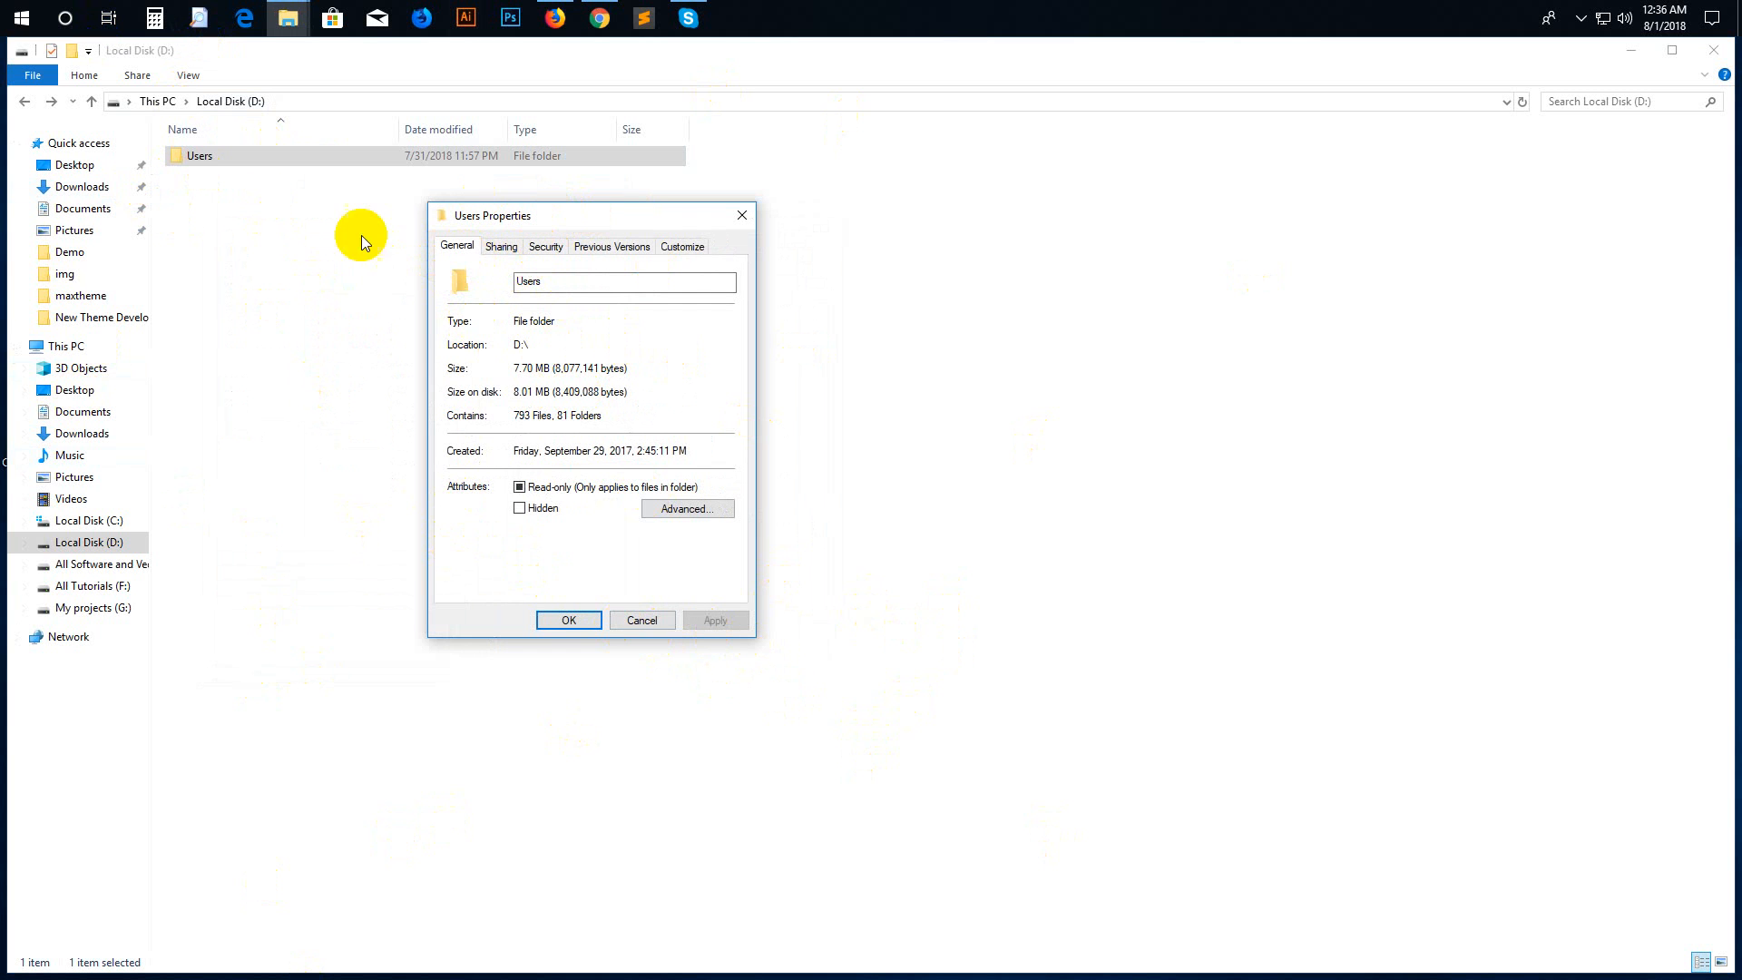
pyautogui.click(543, 249)
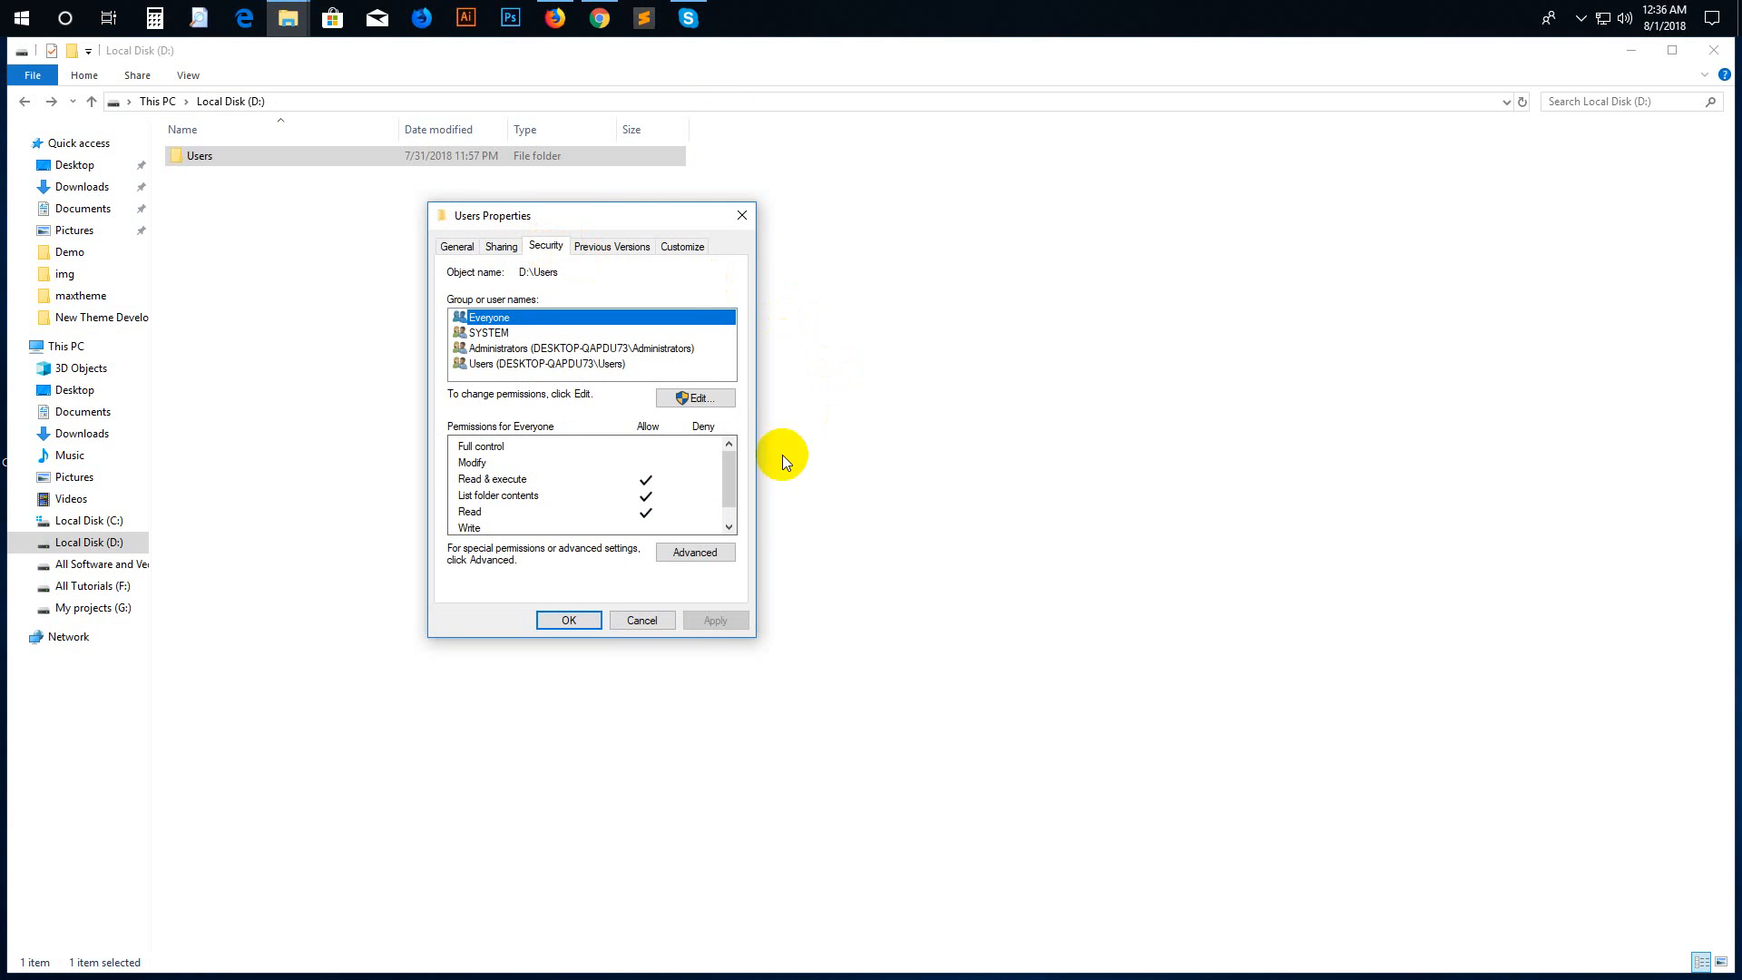
pyautogui.click(707, 553)
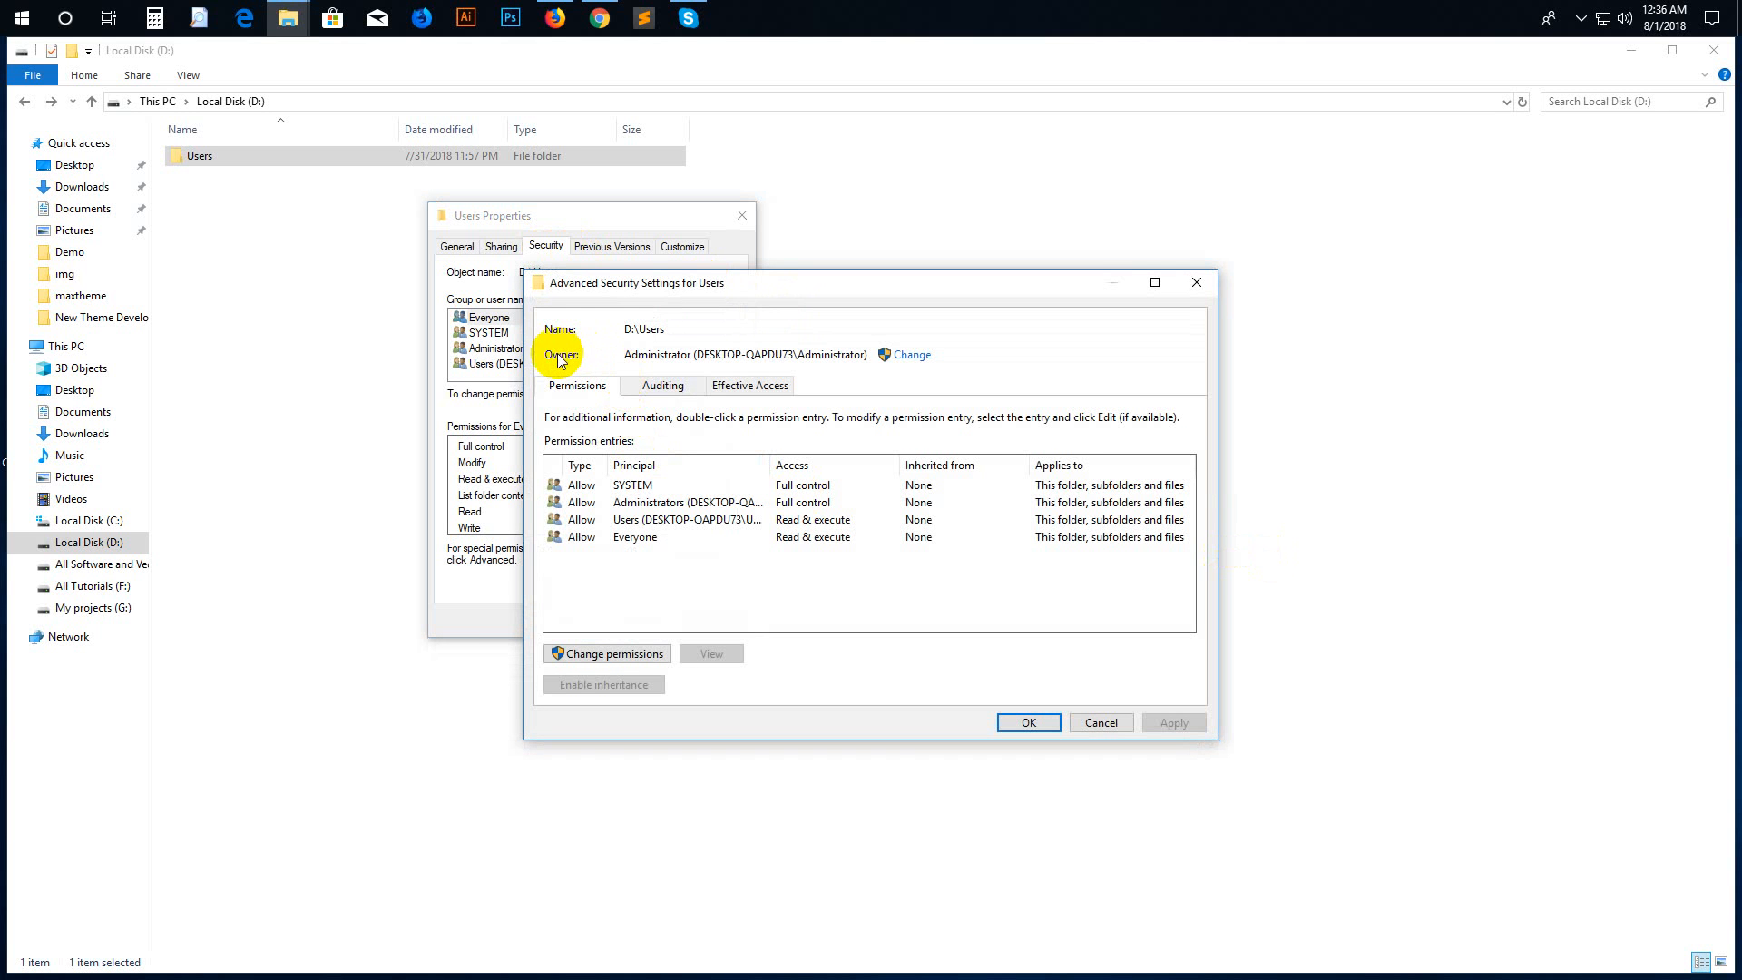
pyautogui.doubleClick(669, 355)
pyautogui.click(669, 355)
pyautogui.doubleClick(669, 355)
pyautogui.click(668, 355)
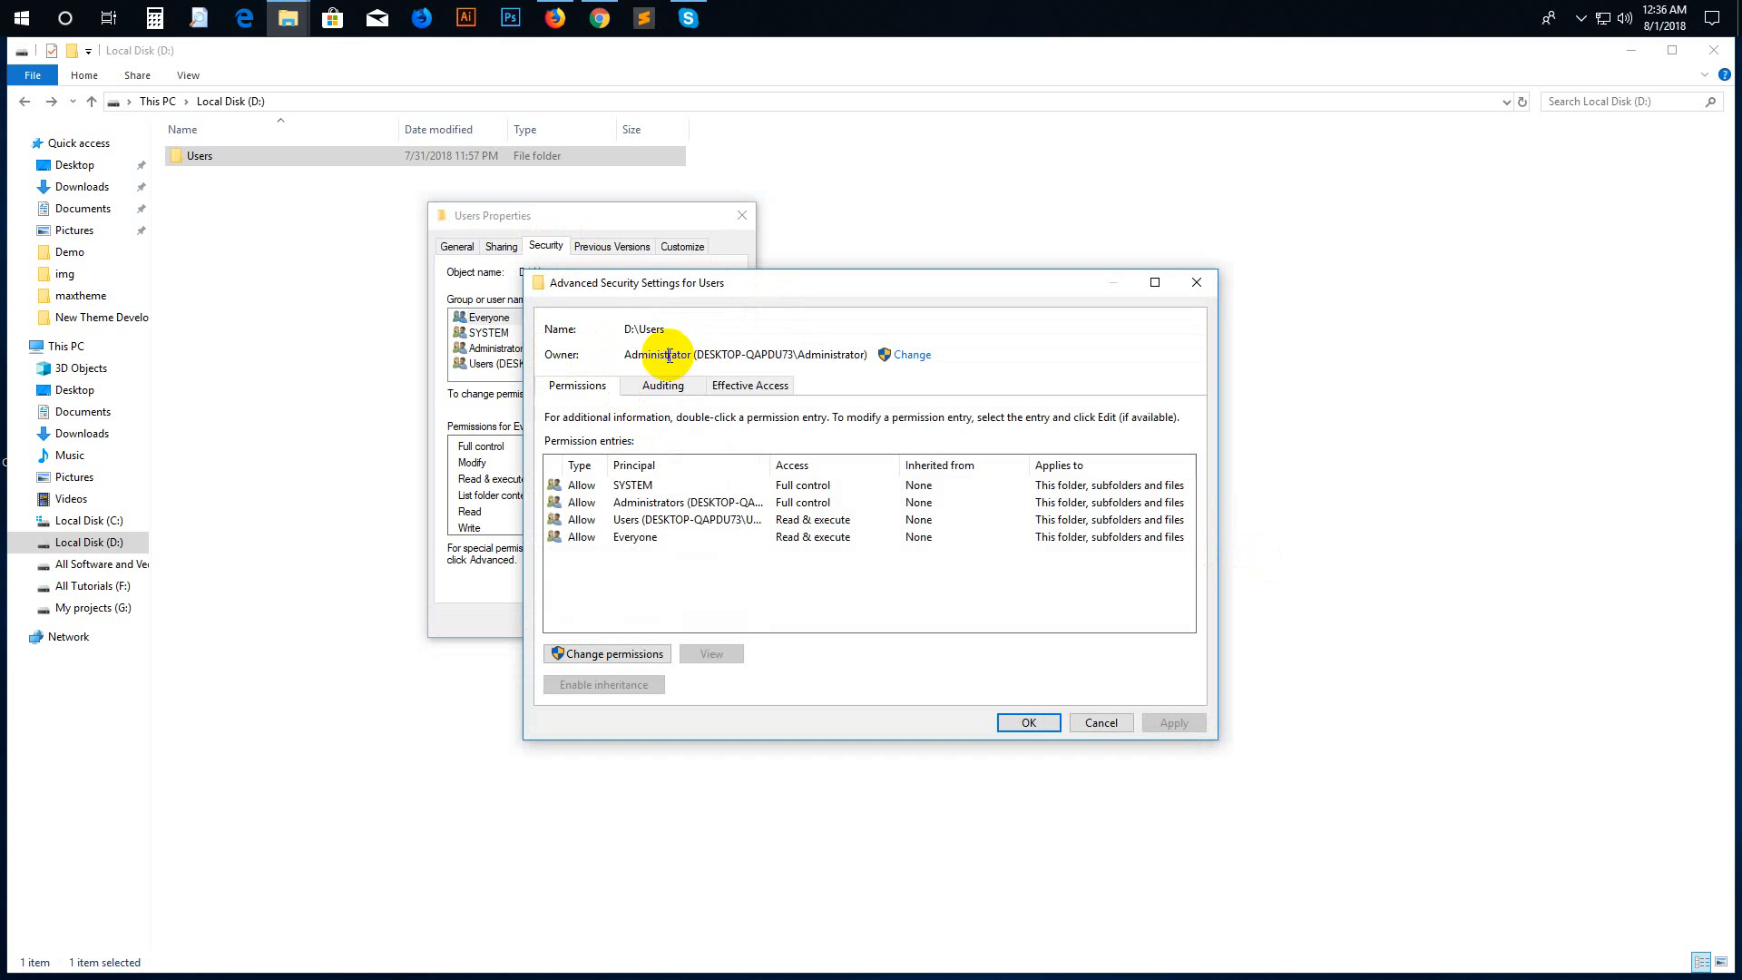
pyautogui.moveTo(716, 355)
pyautogui.mouseDown()
pyautogui.moveTo(642, 355)
pyautogui.moveTo(706, 358)
pyautogui.mouseUp()
pyautogui.click(726, 355)
pyautogui.click(670, 355)
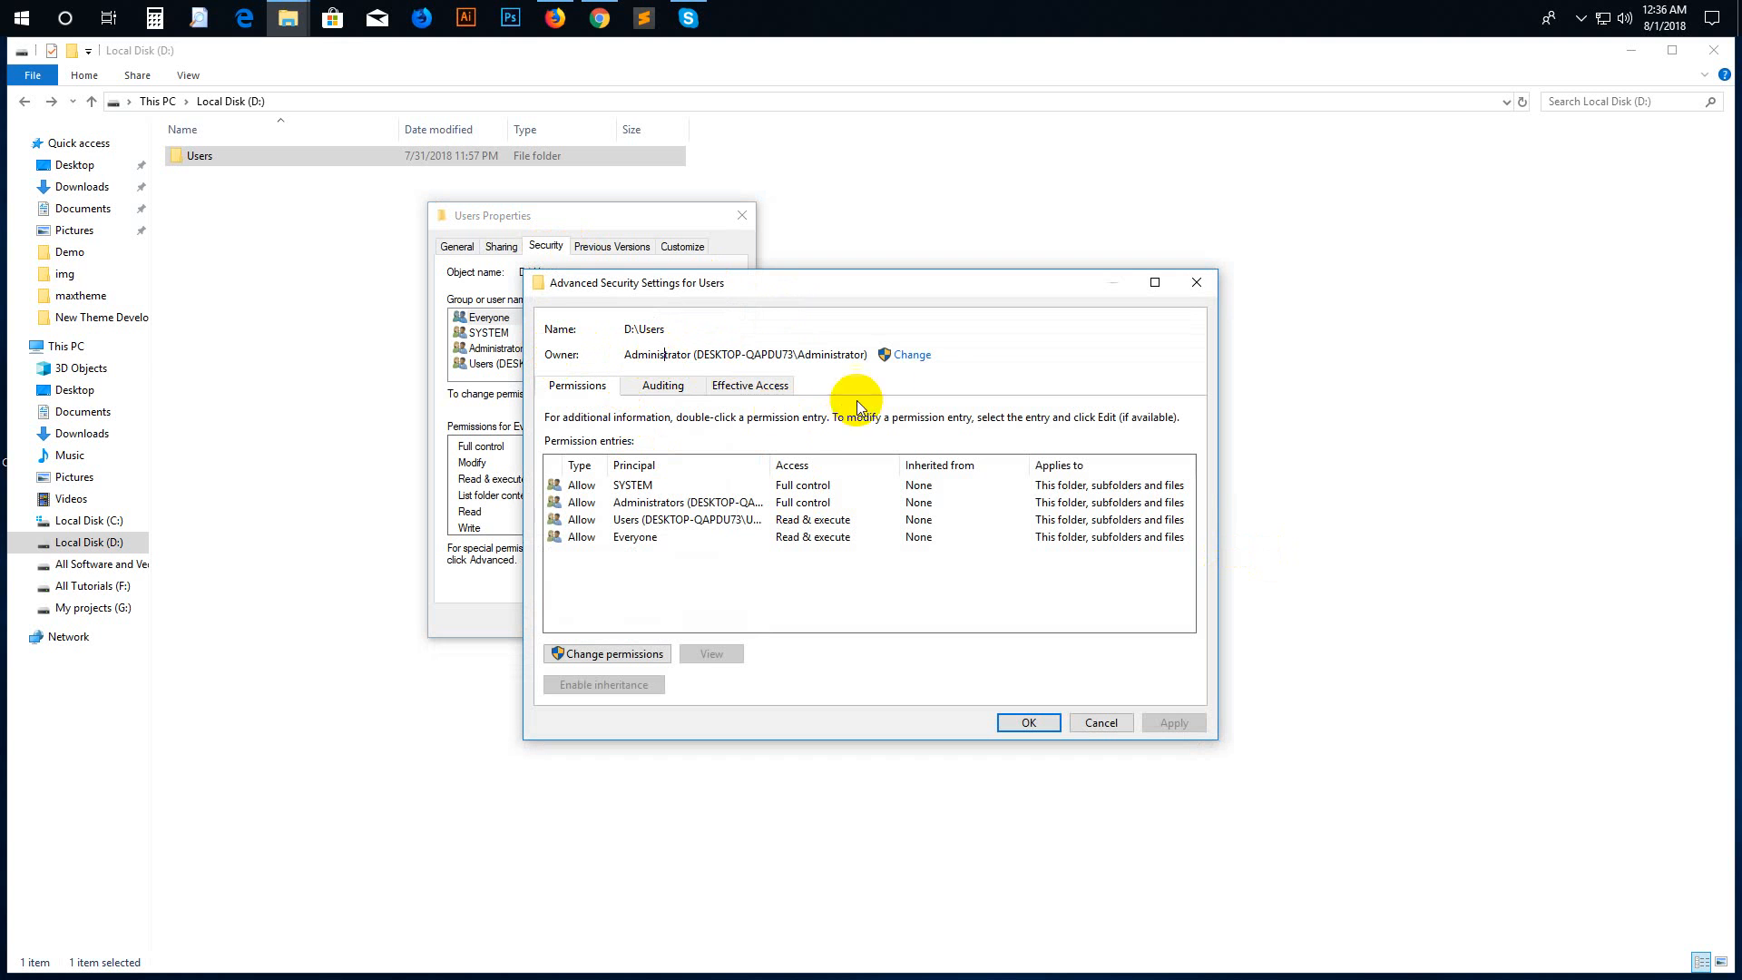
# Select the account "user" as the new owner of the Users folder, verifying the account name.
pyautogui.click(916, 357)
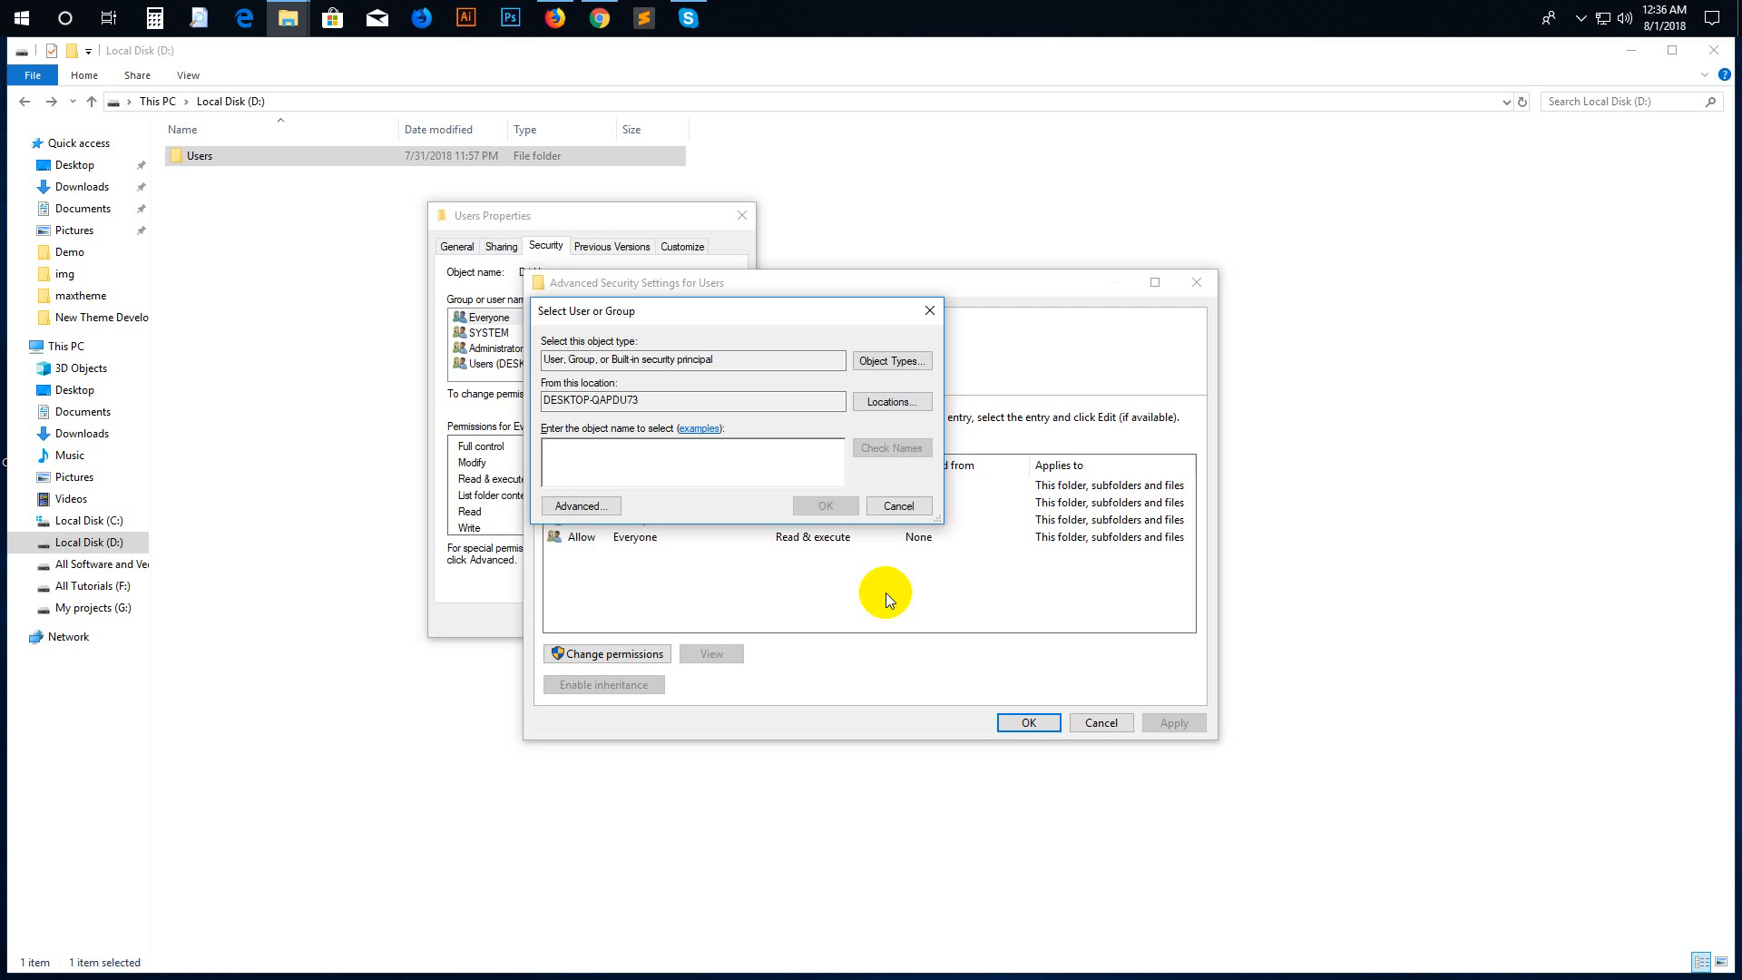
pyautogui.write('user')
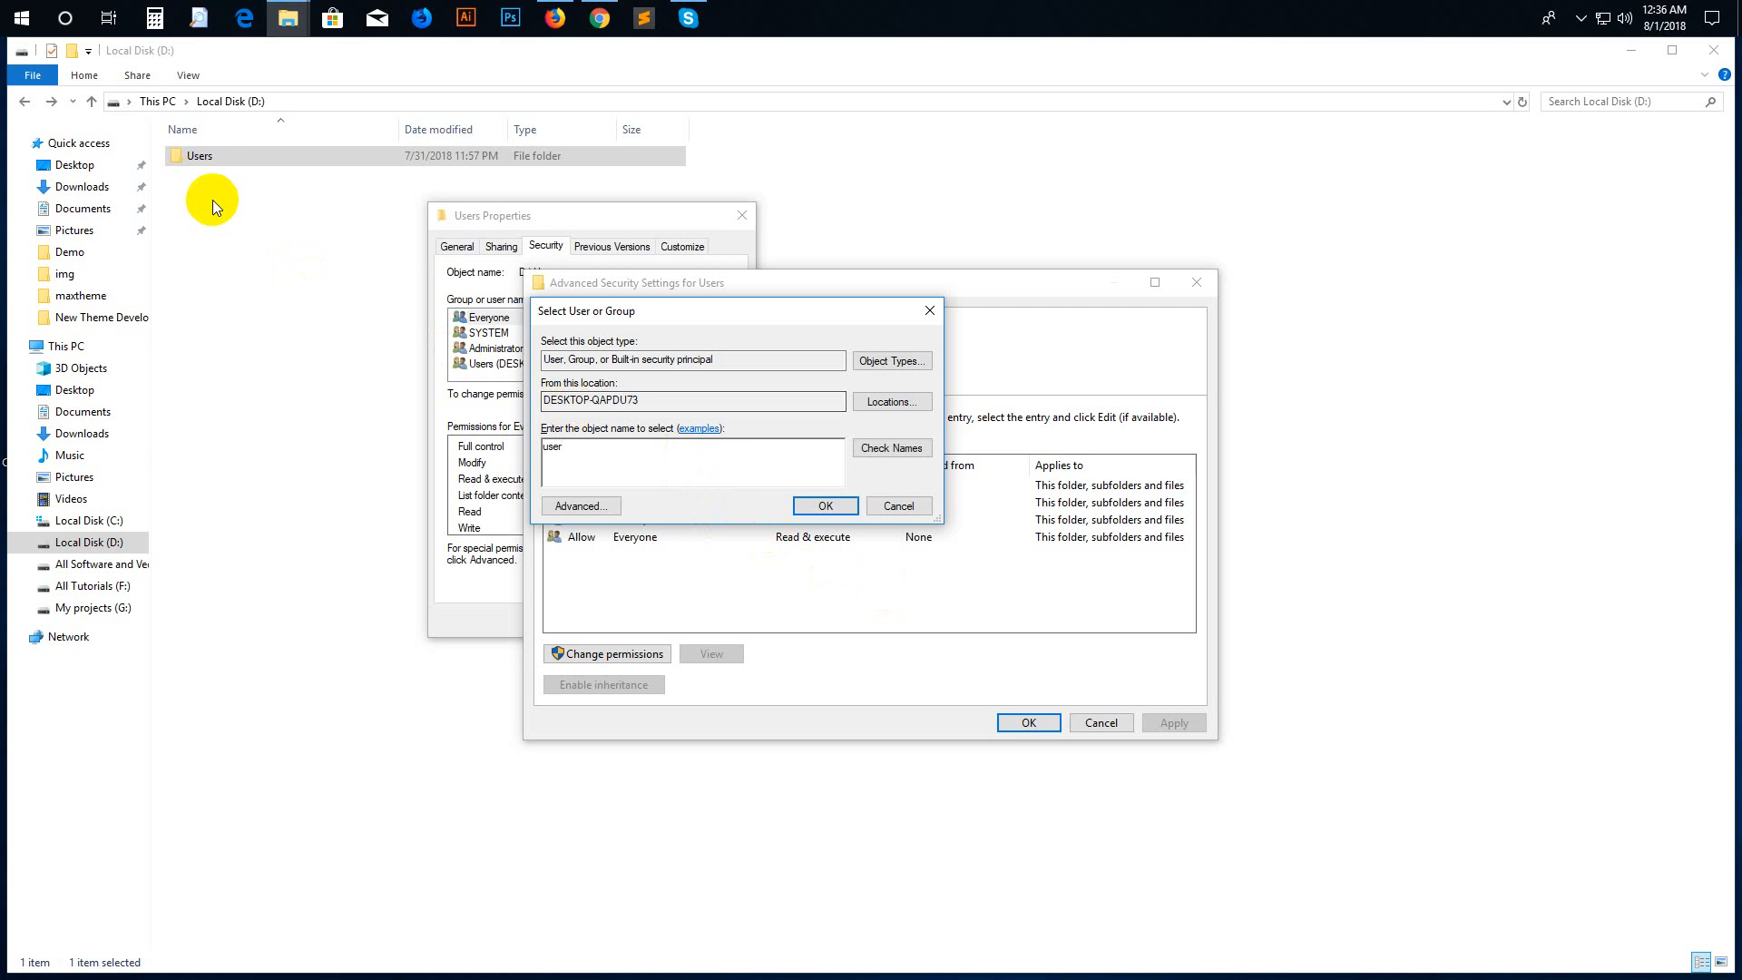
pyautogui.click(894, 449)
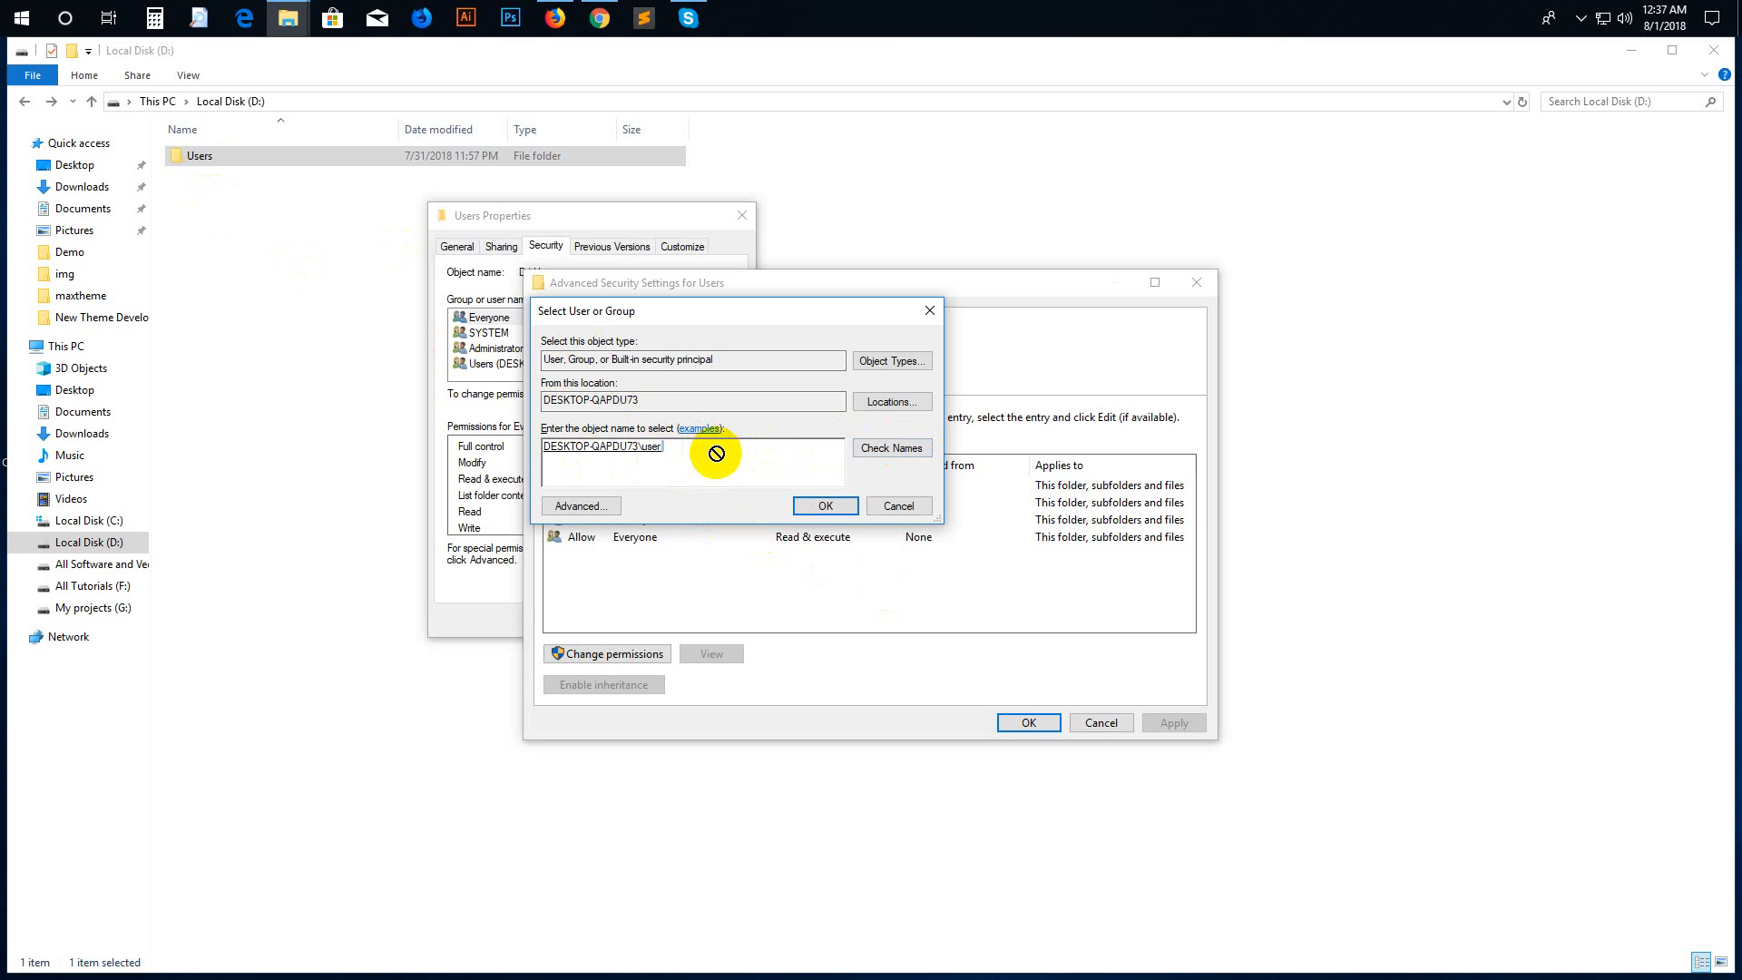
pyautogui.doubleClick(614, 453)
pyautogui.click(681, 448)
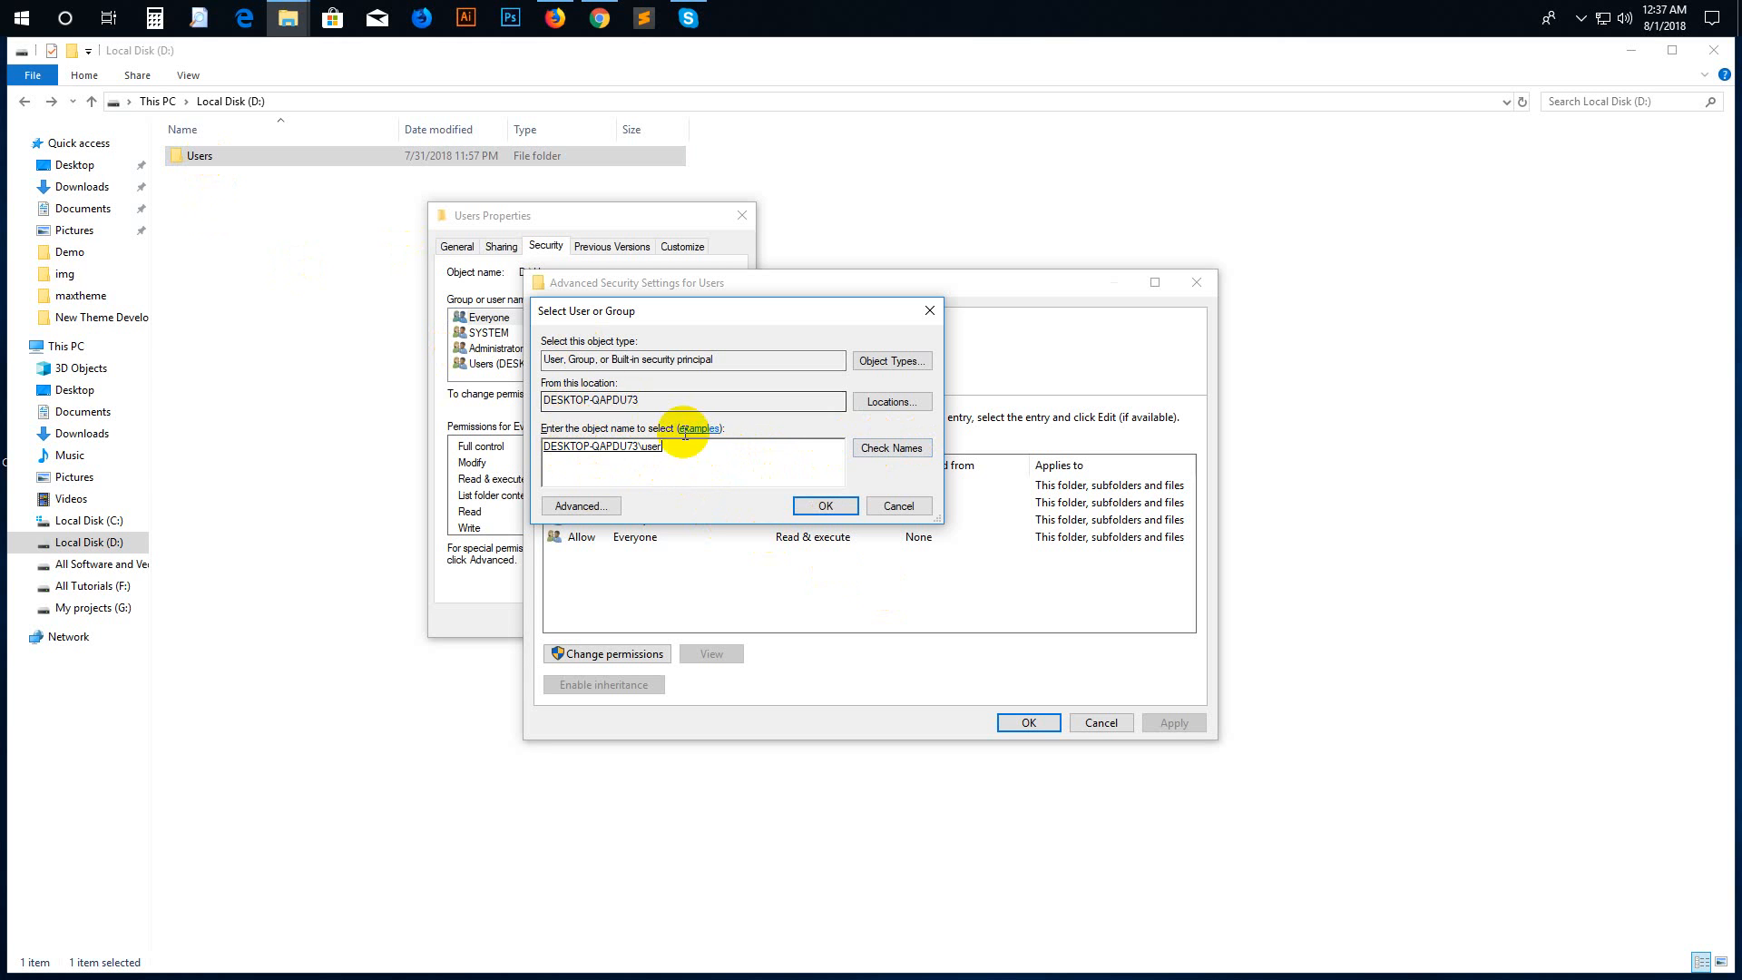
pyautogui.click(826, 507)
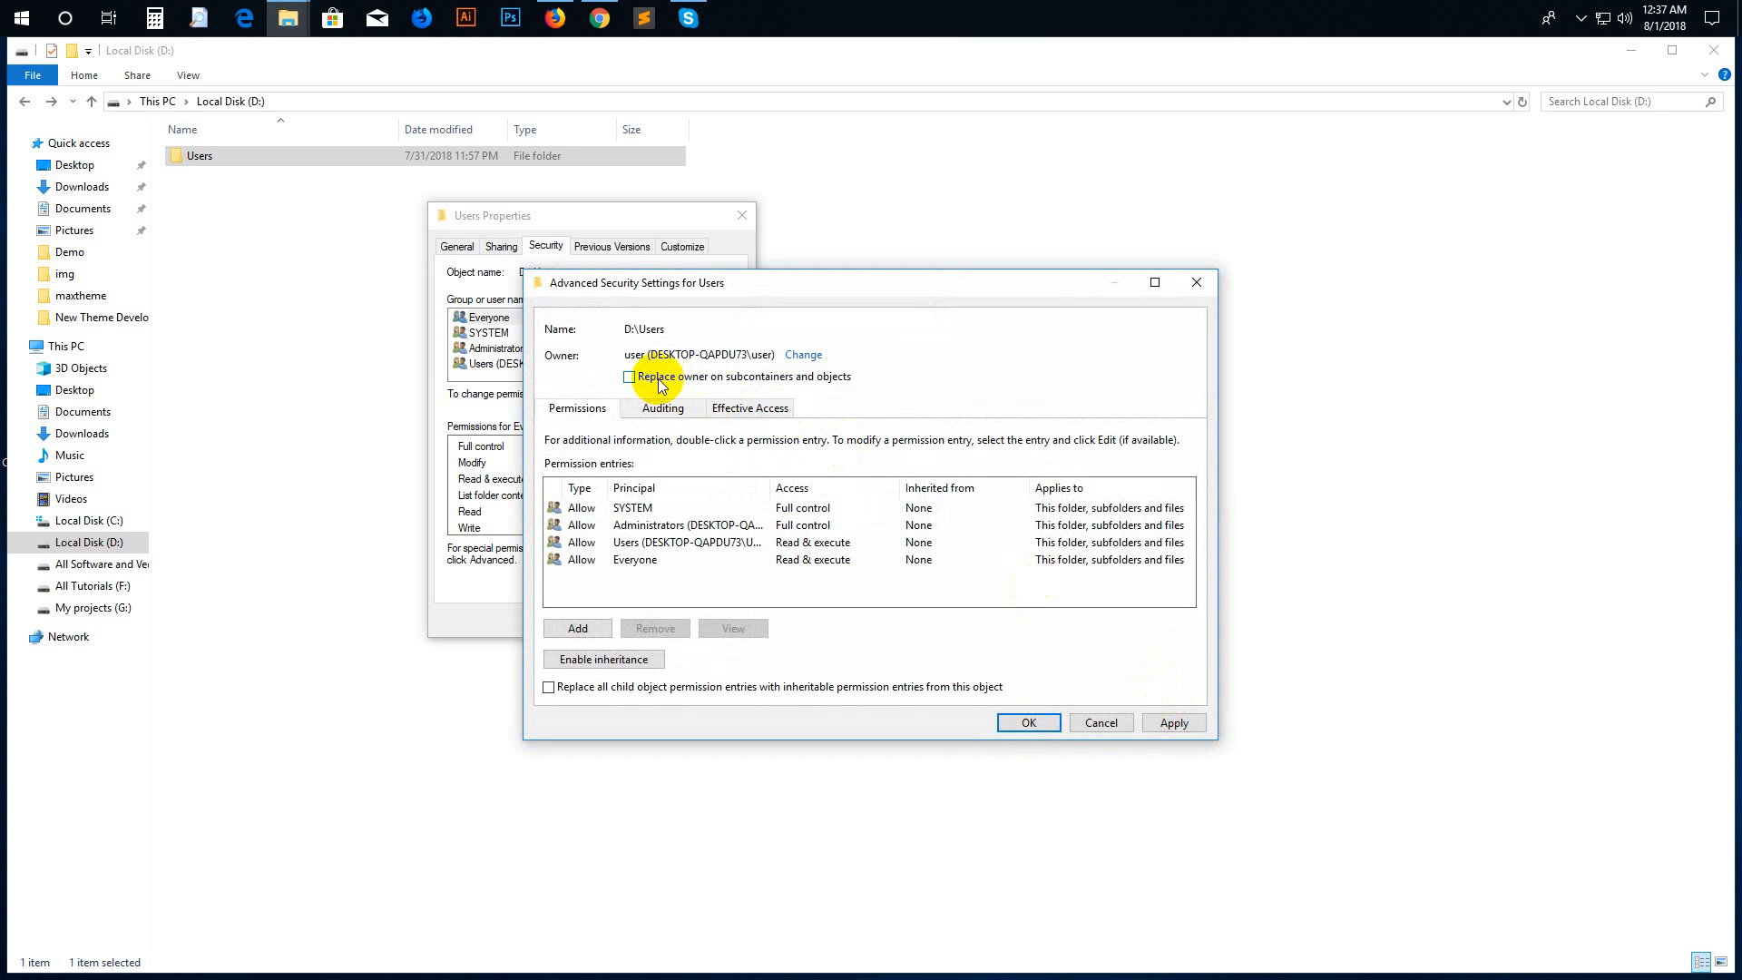
# Apply the new owner to all subcontainers and objects, and agree to replace directory permissions with Full Control.
pyautogui.click(630, 377)
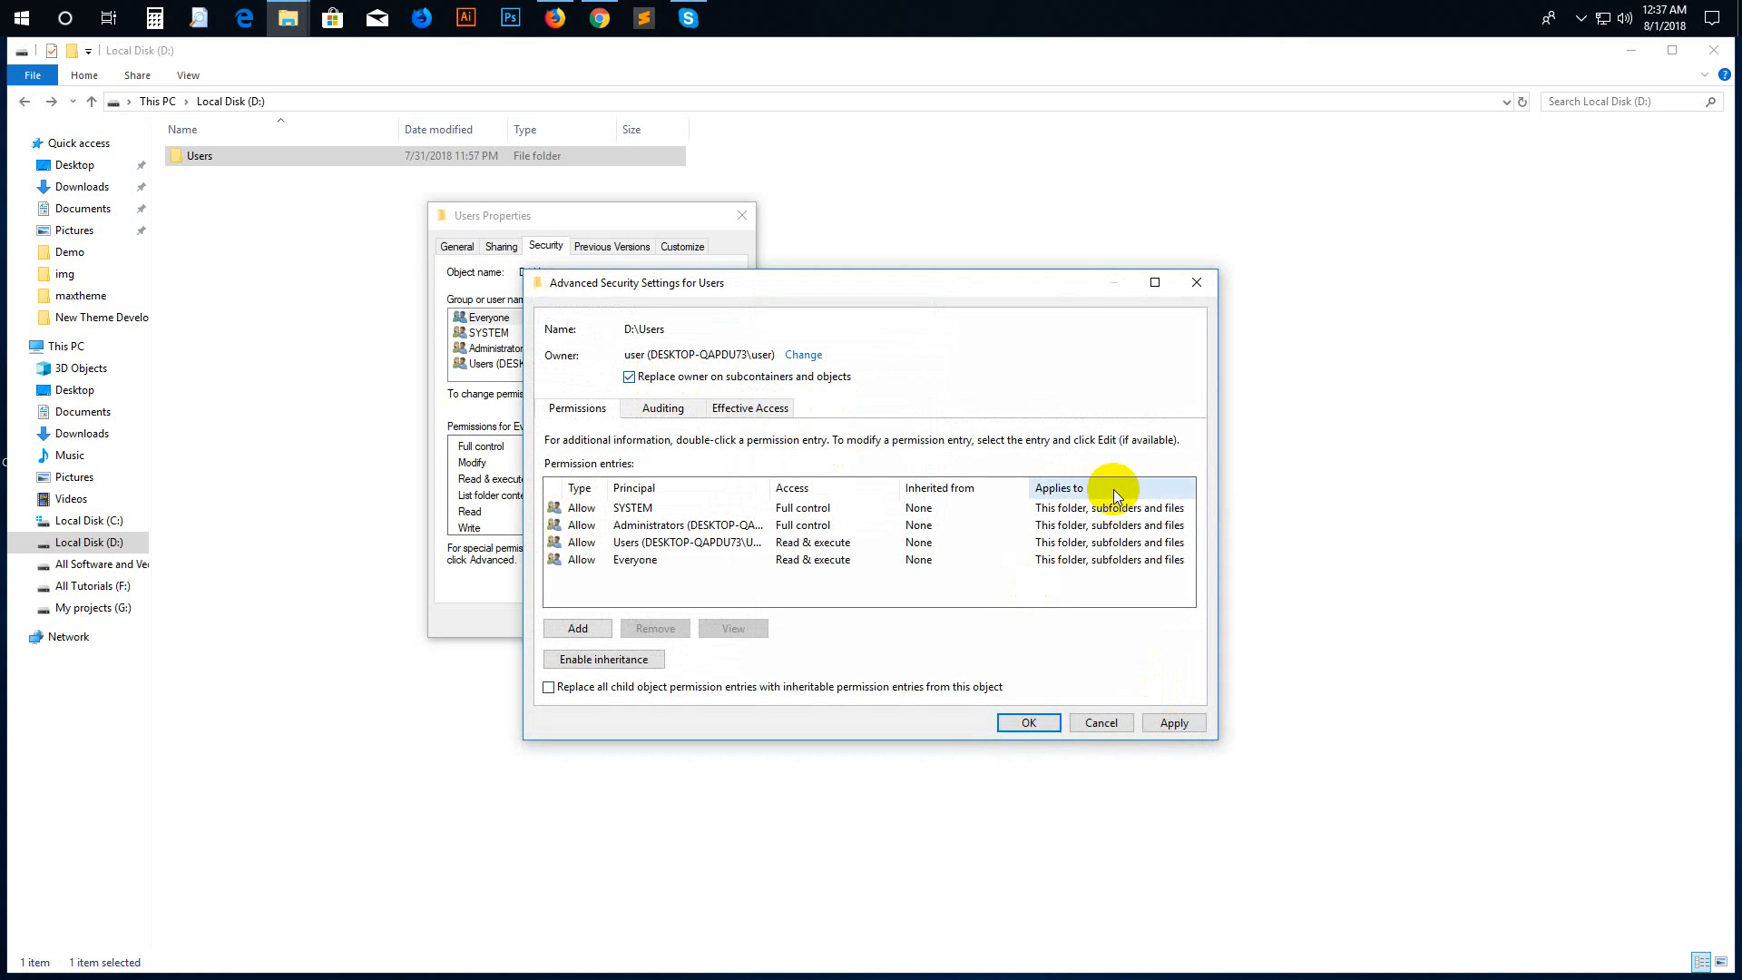
pyautogui.click(1171, 723)
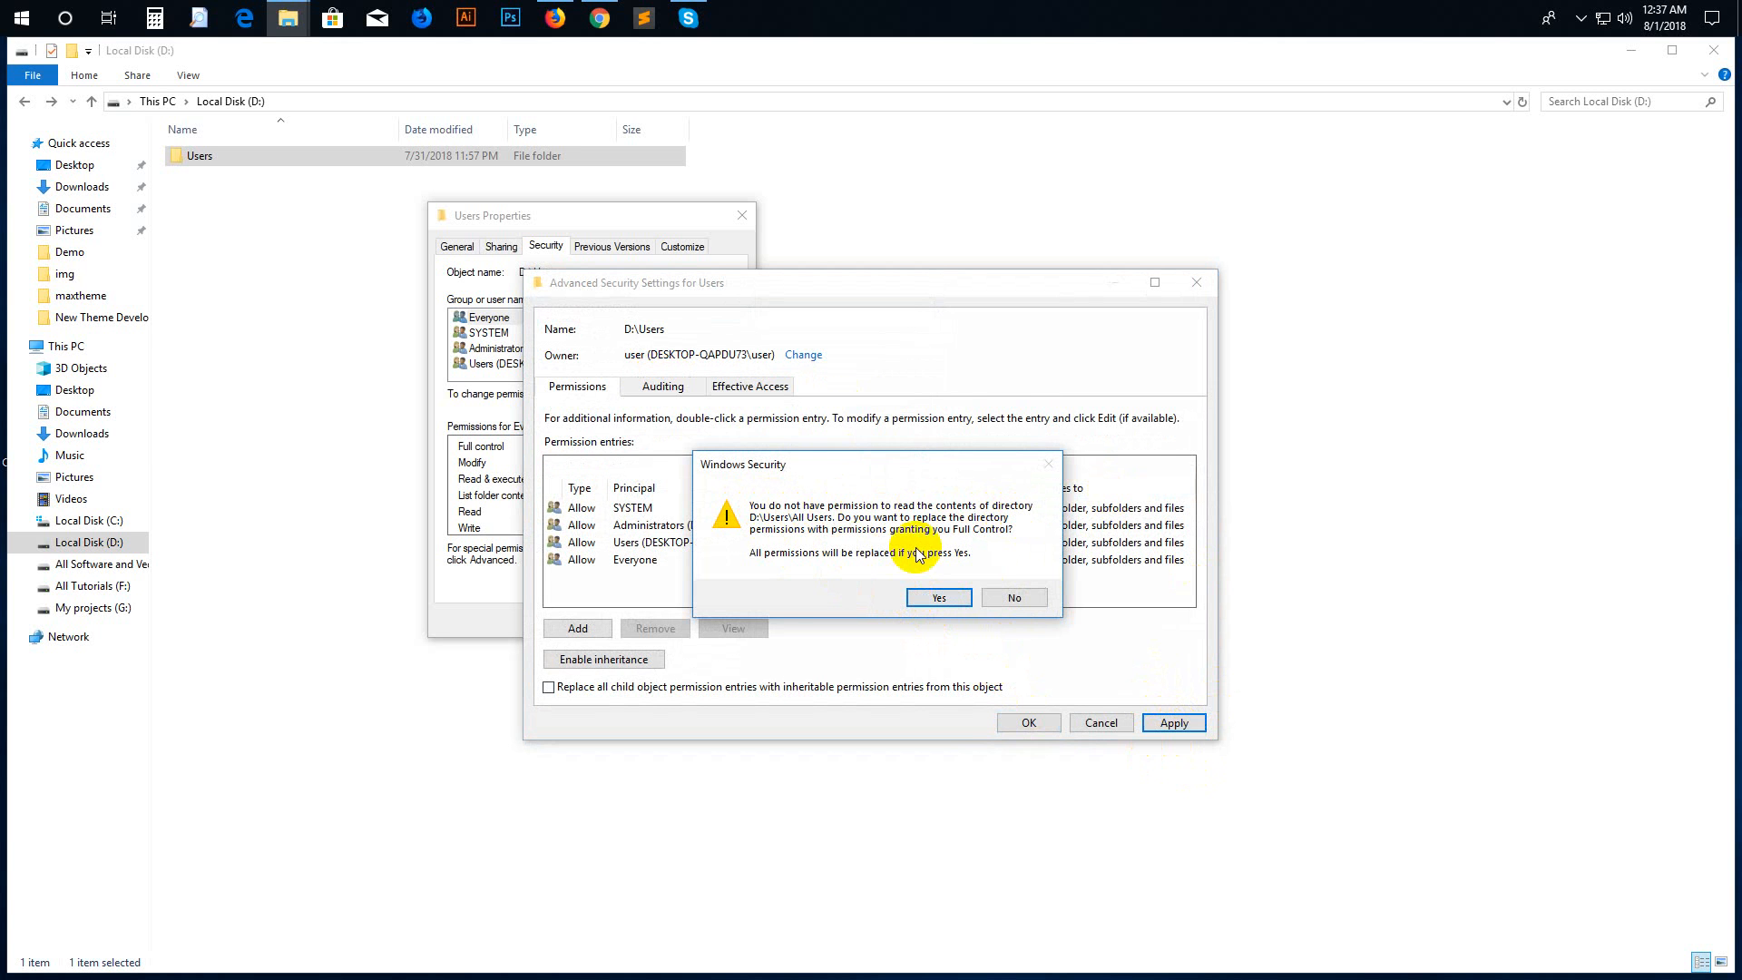
pyautogui.click(937, 599)
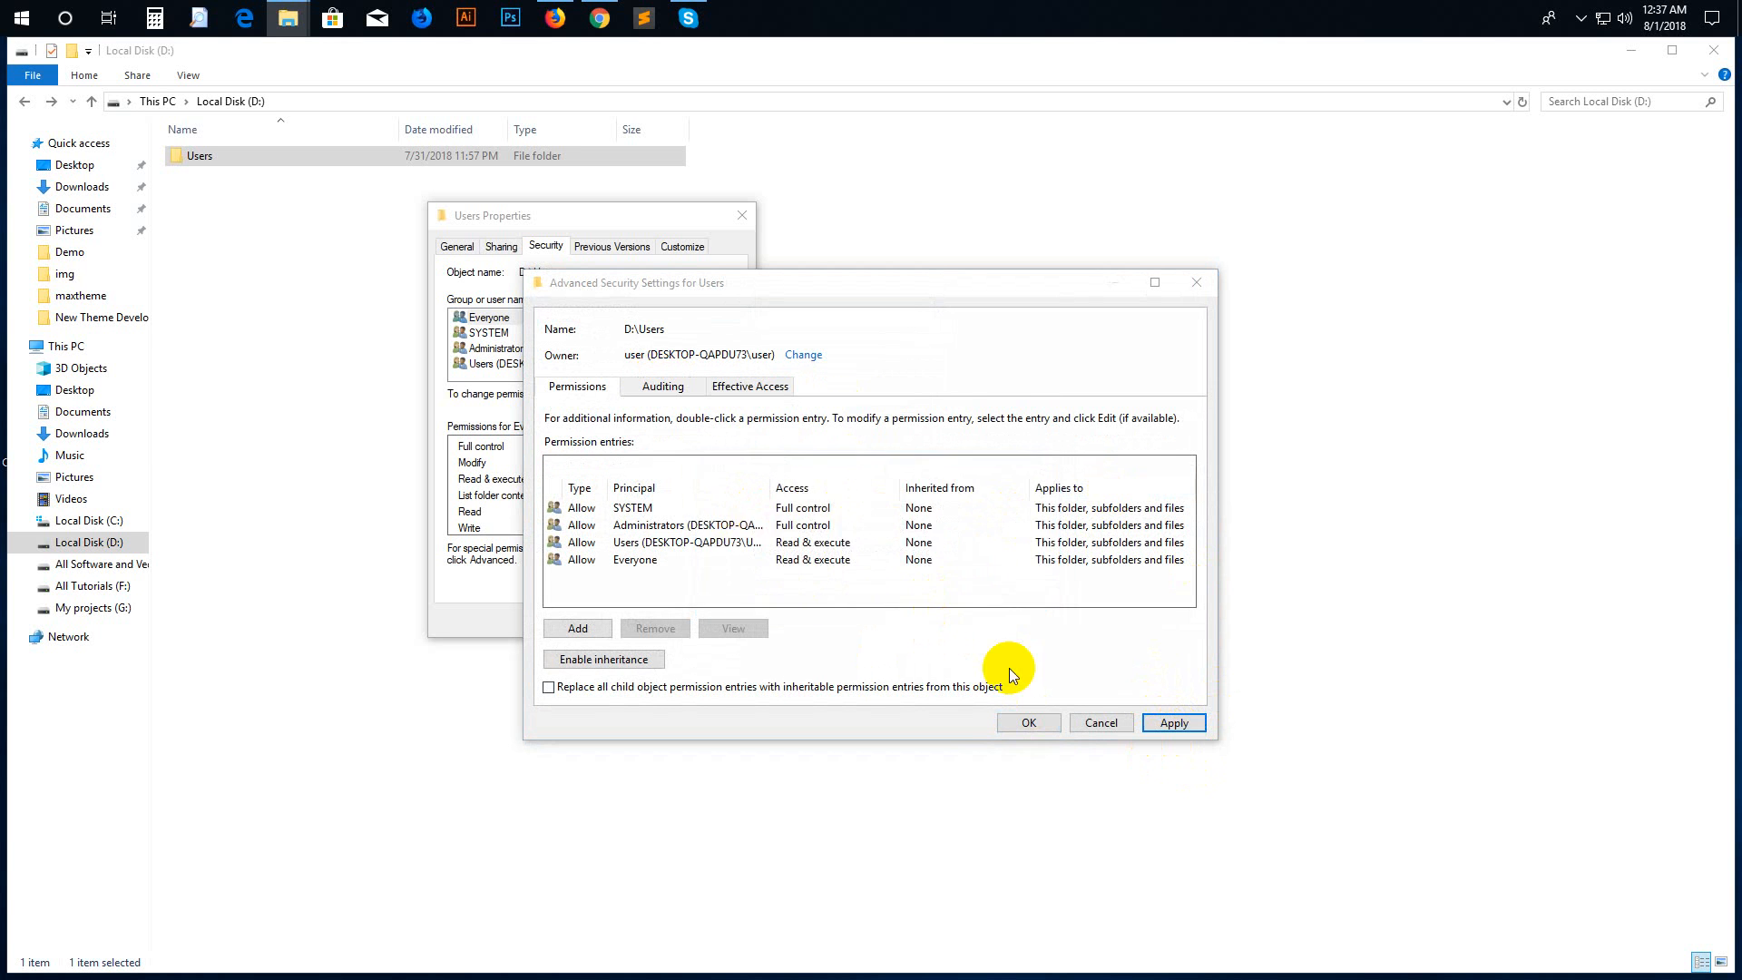
pyautogui.click(1016, 588)
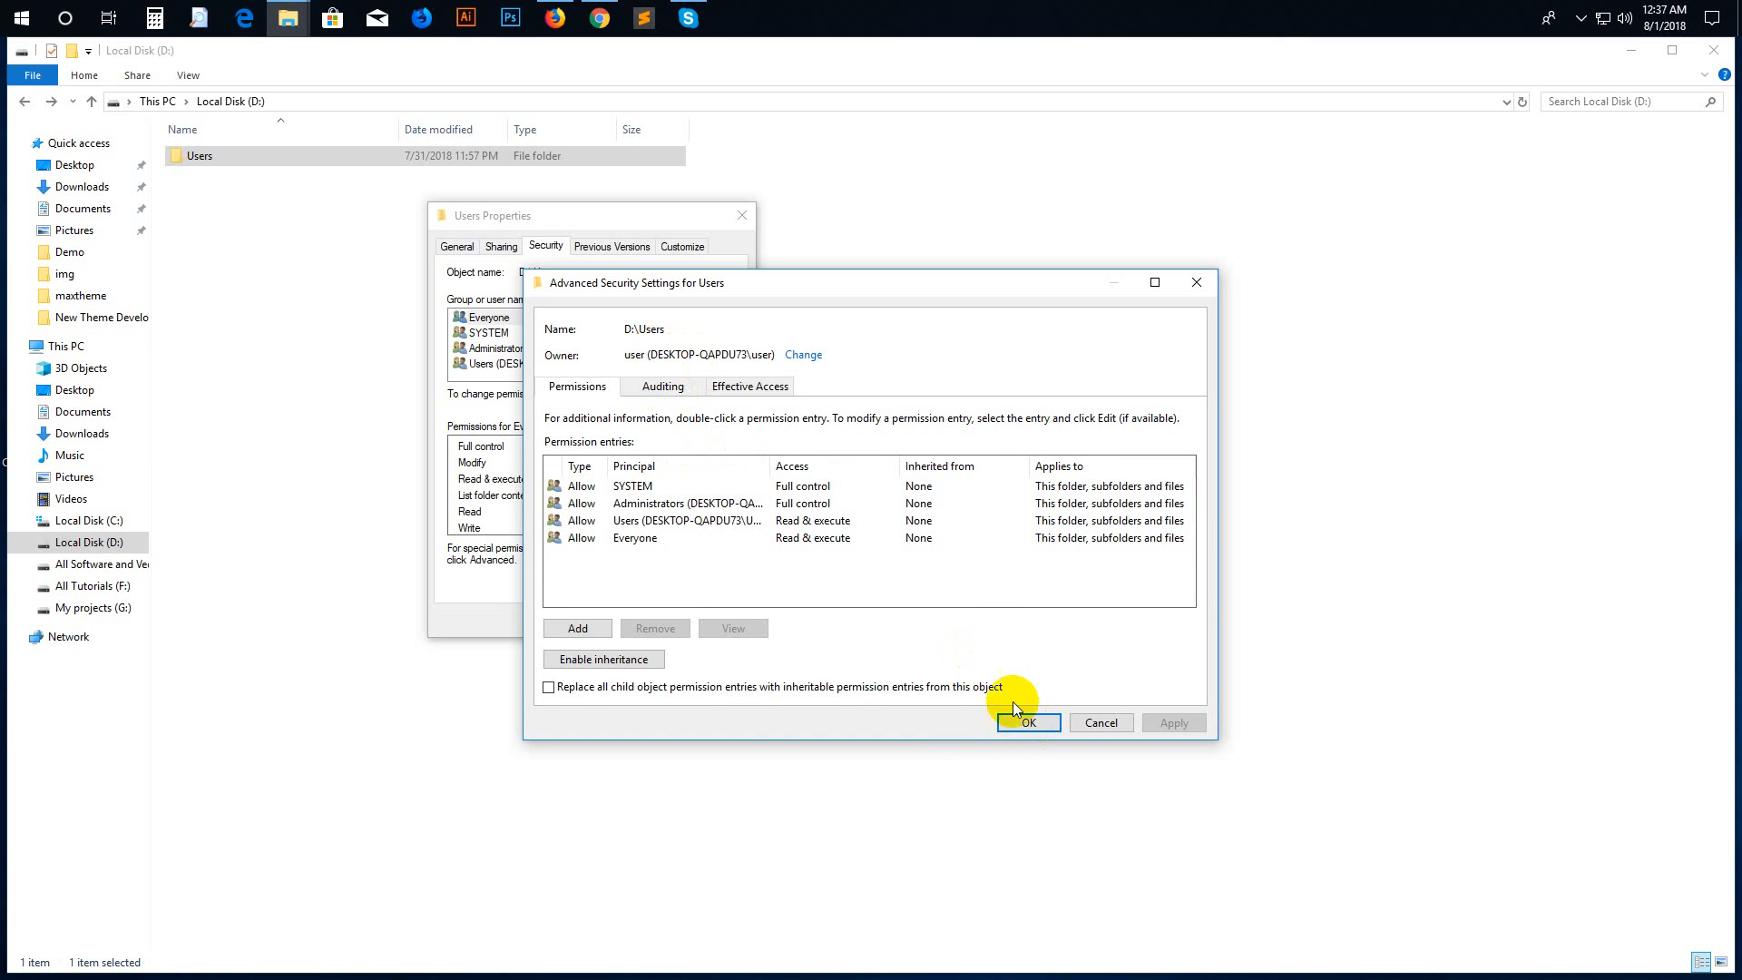
# Replace all child object permission entries with inheritable ones from the Users folder, and close its properties.
pyautogui.click(549, 688)
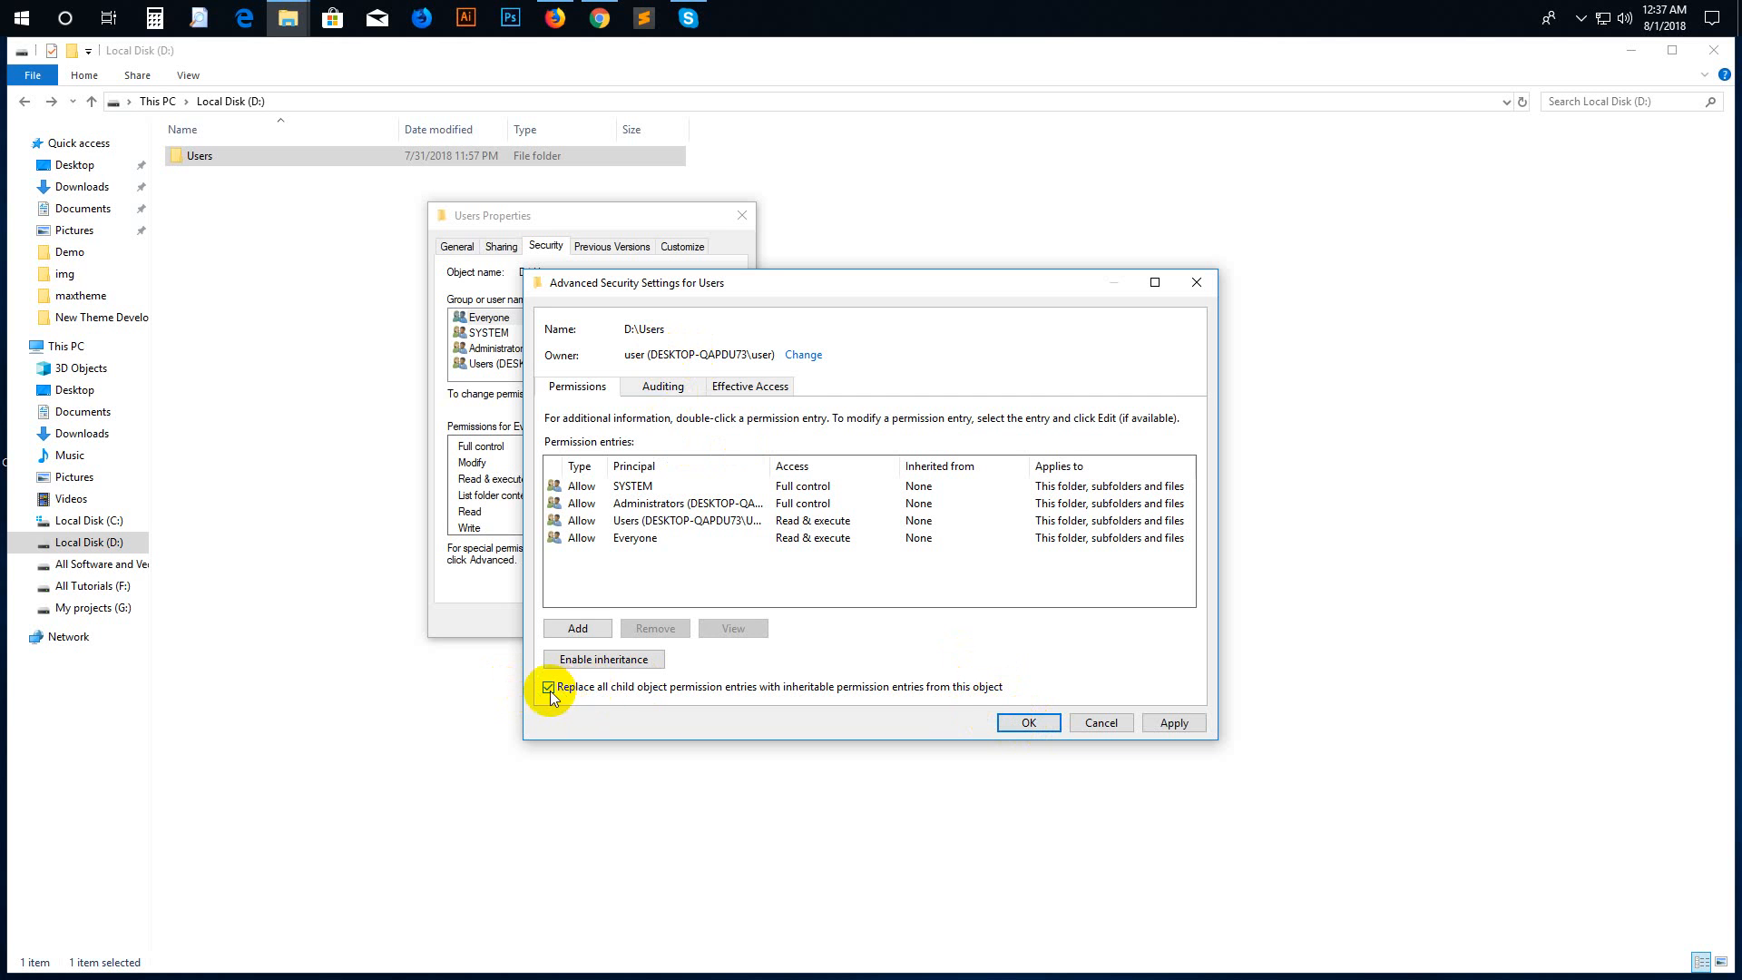
pyautogui.click(1031, 721)
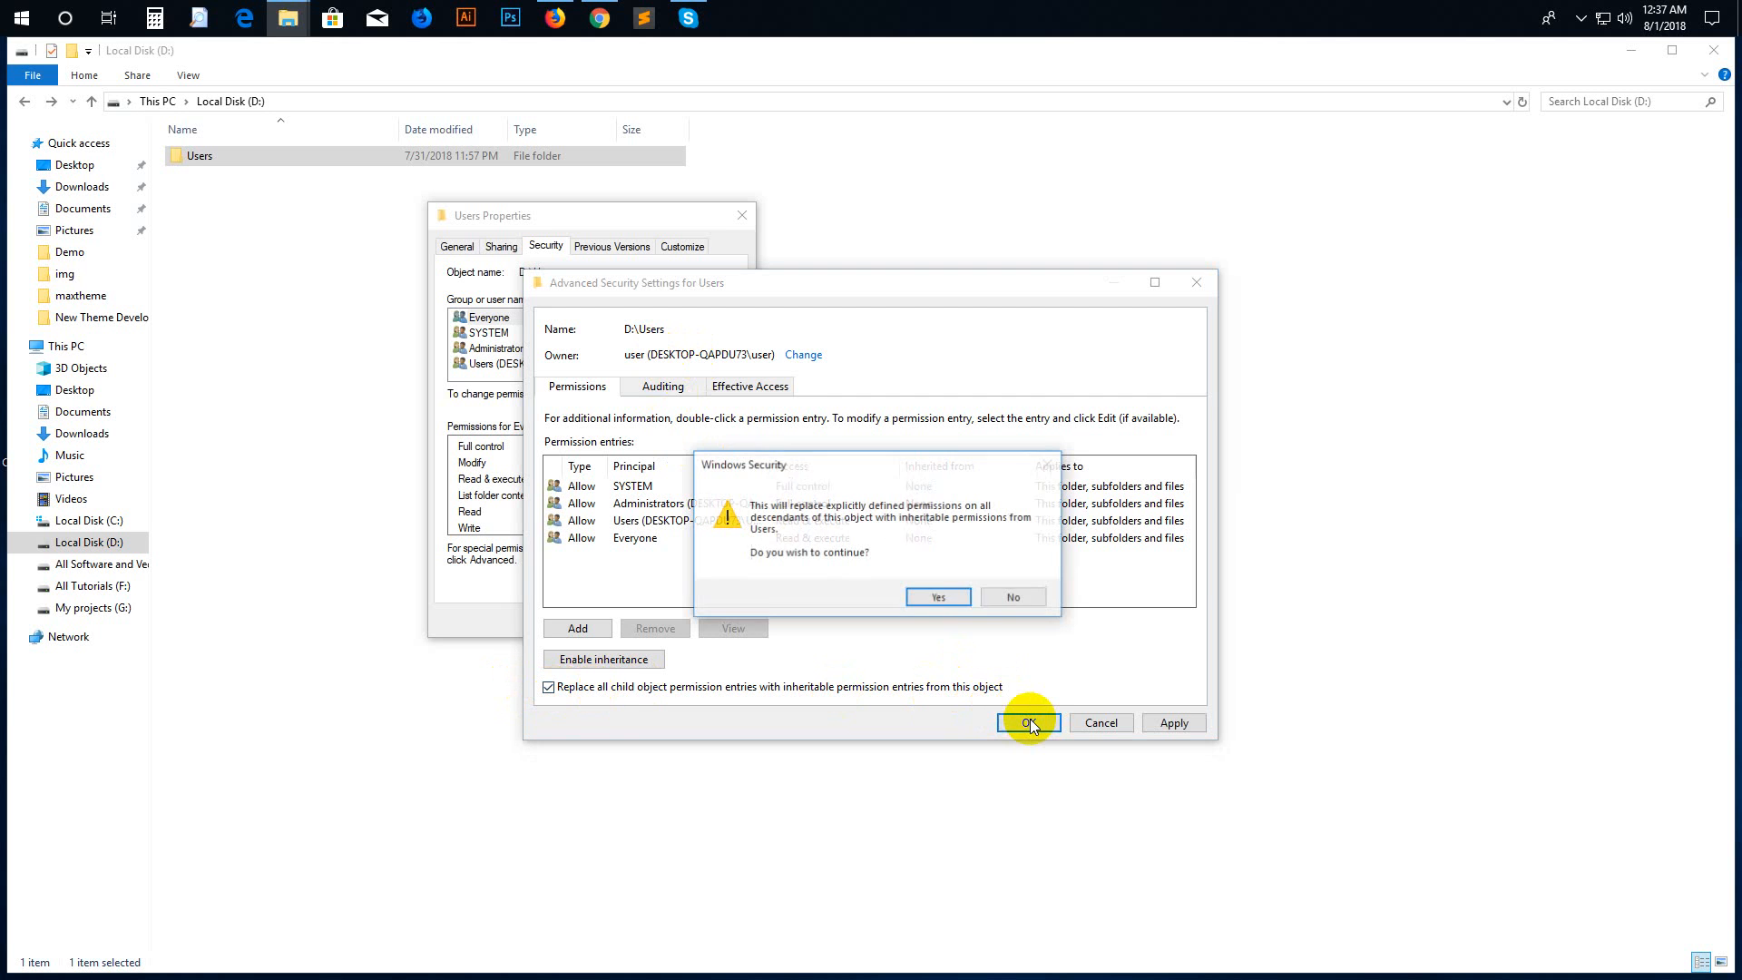
pyautogui.click(930, 602)
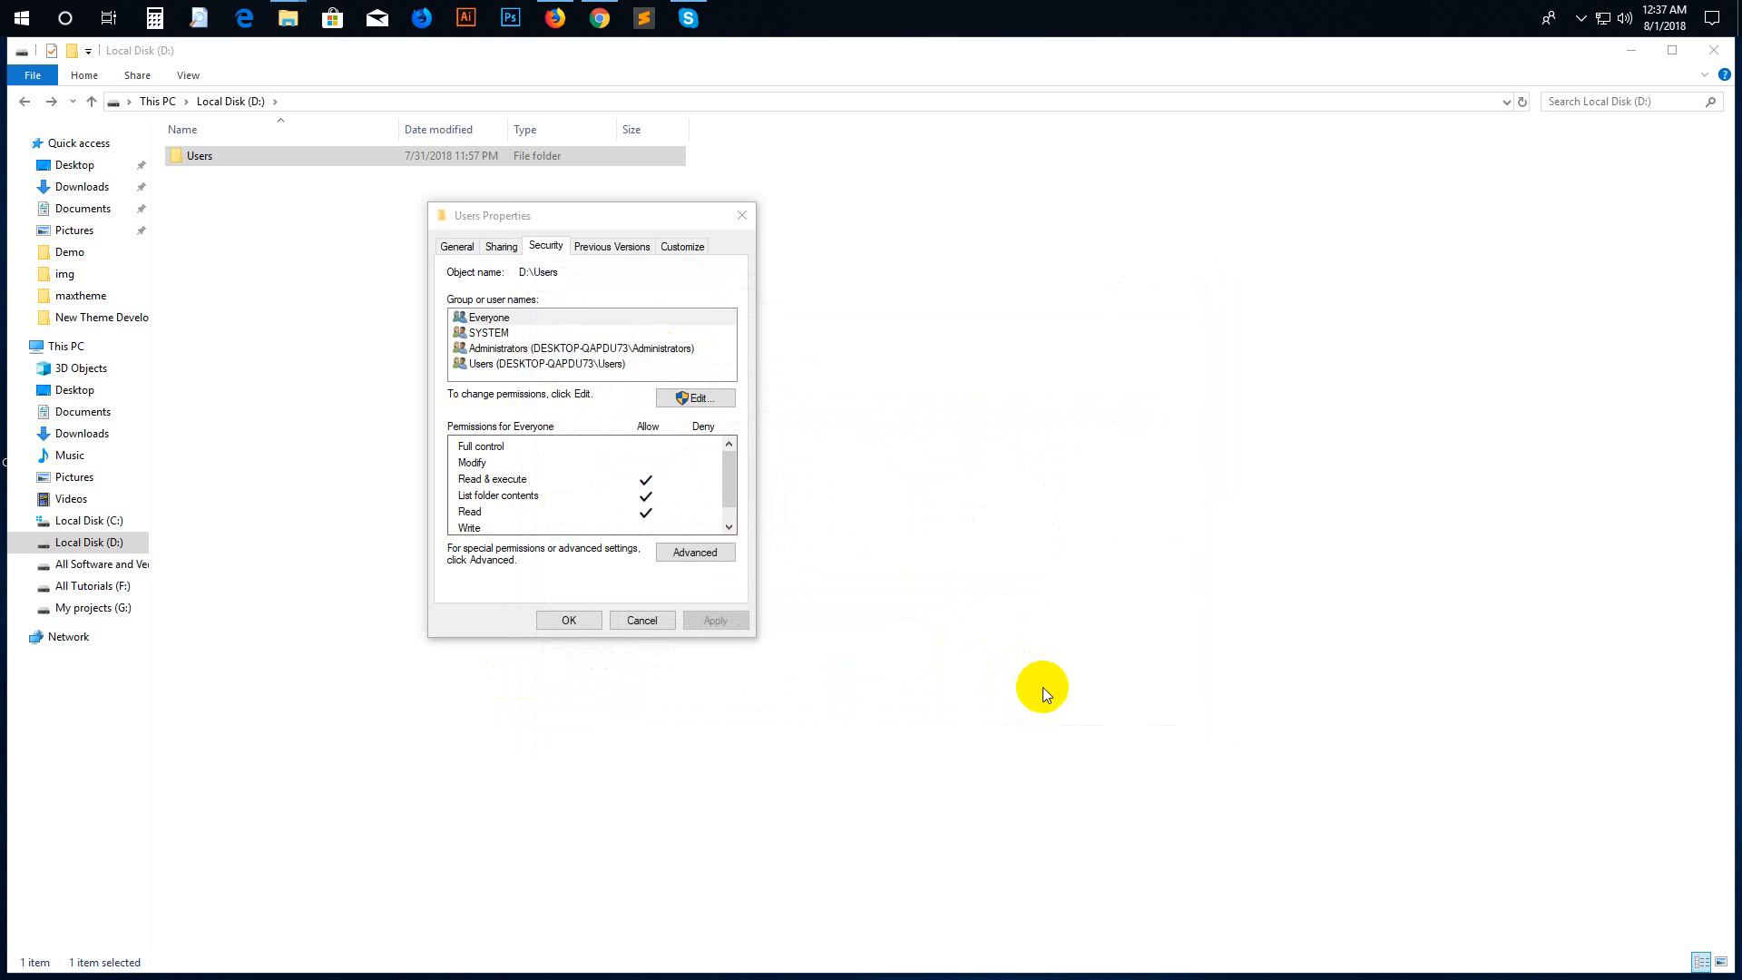
pyautogui.click(578, 622)
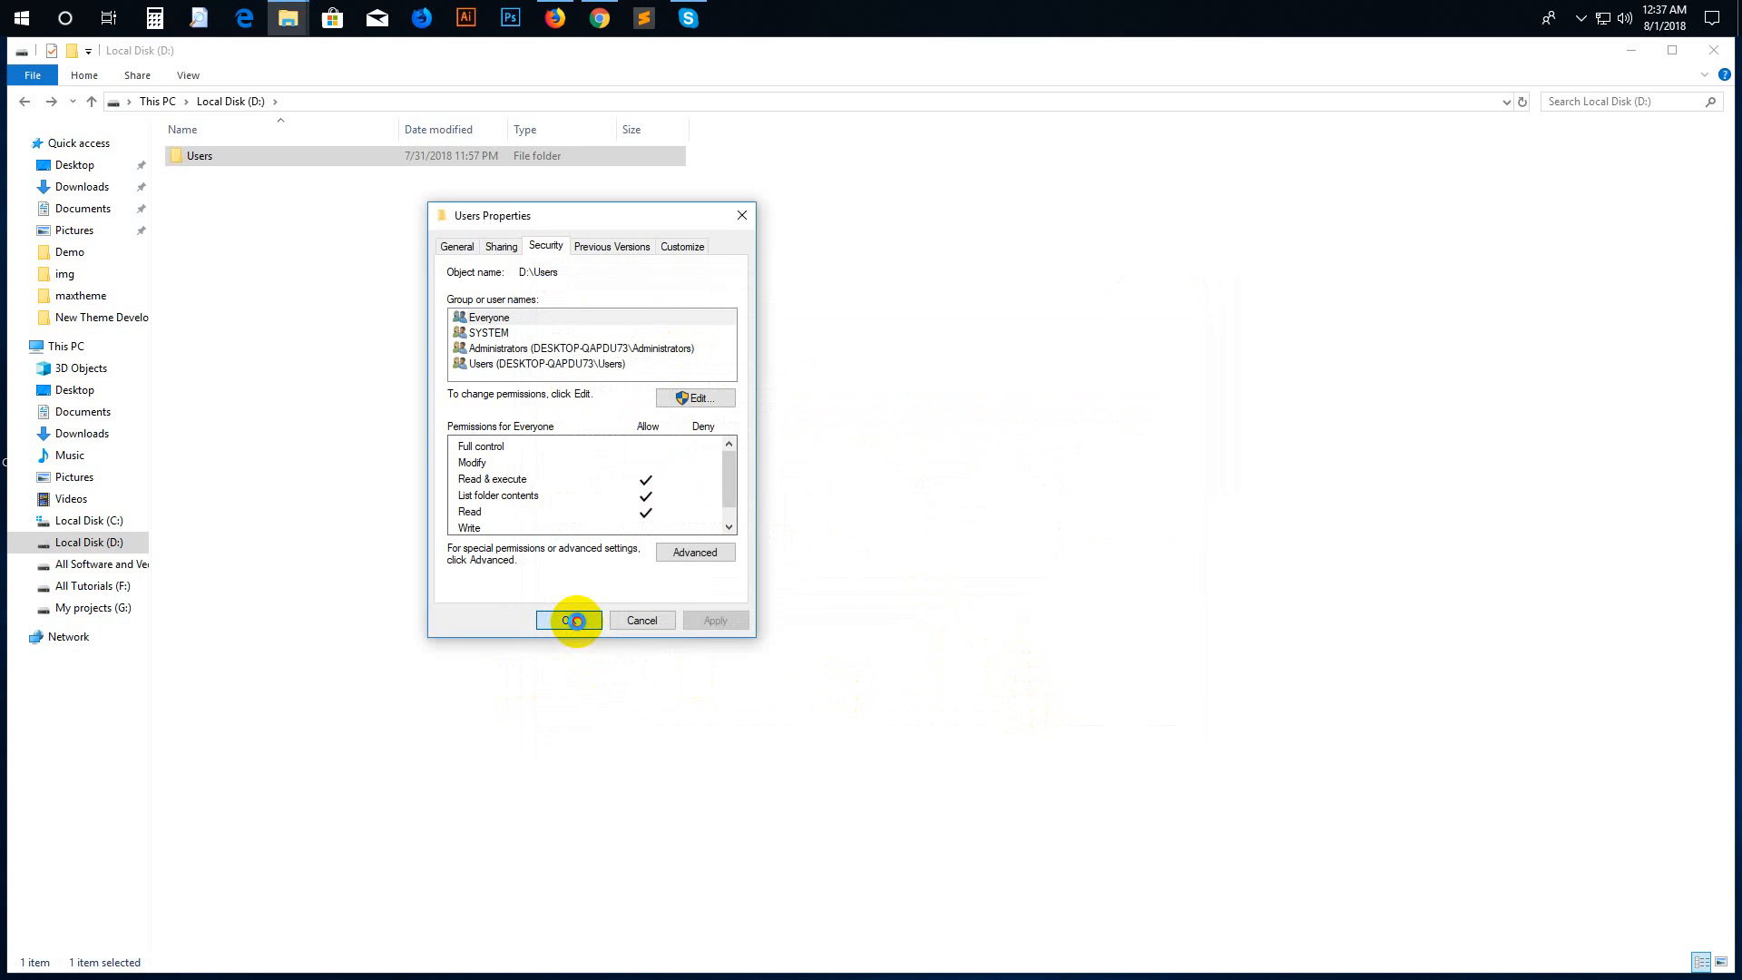
# Refresh the contents of Local Disk (D:).
pyautogui.click(461, 372)
pyautogui.rightClick(341, 297)
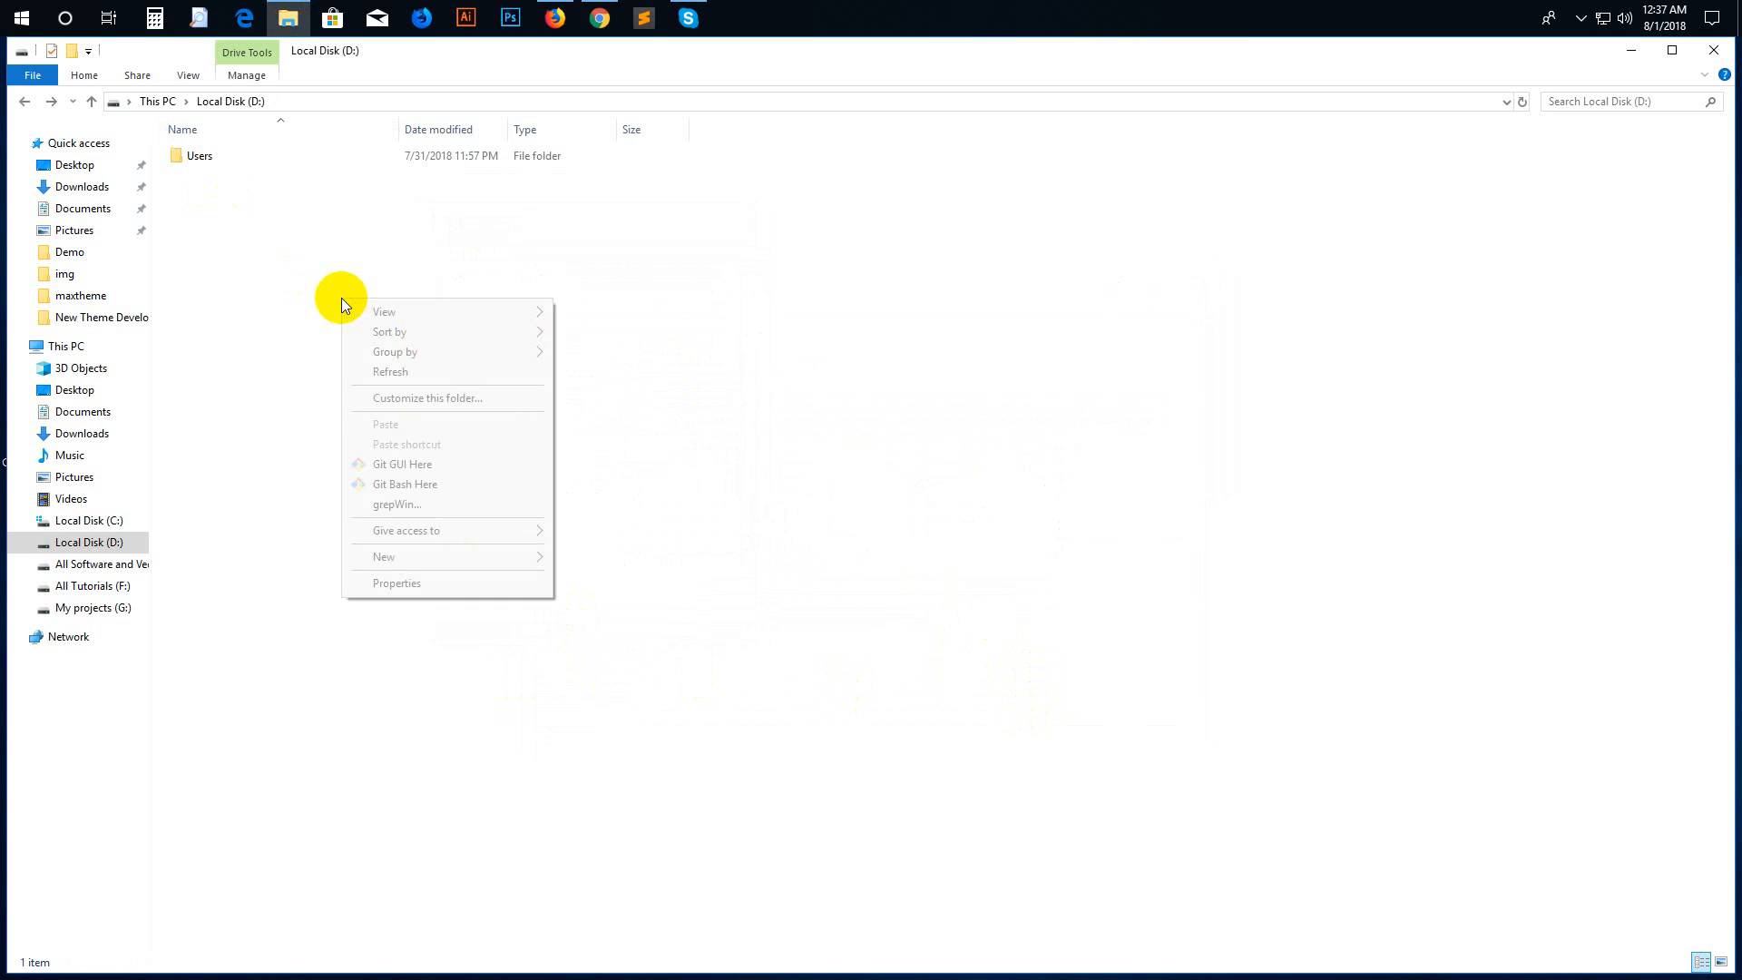
pyautogui.click(439, 373)
pyautogui.rightClick(296, 303)
pyautogui.click(378, 380)
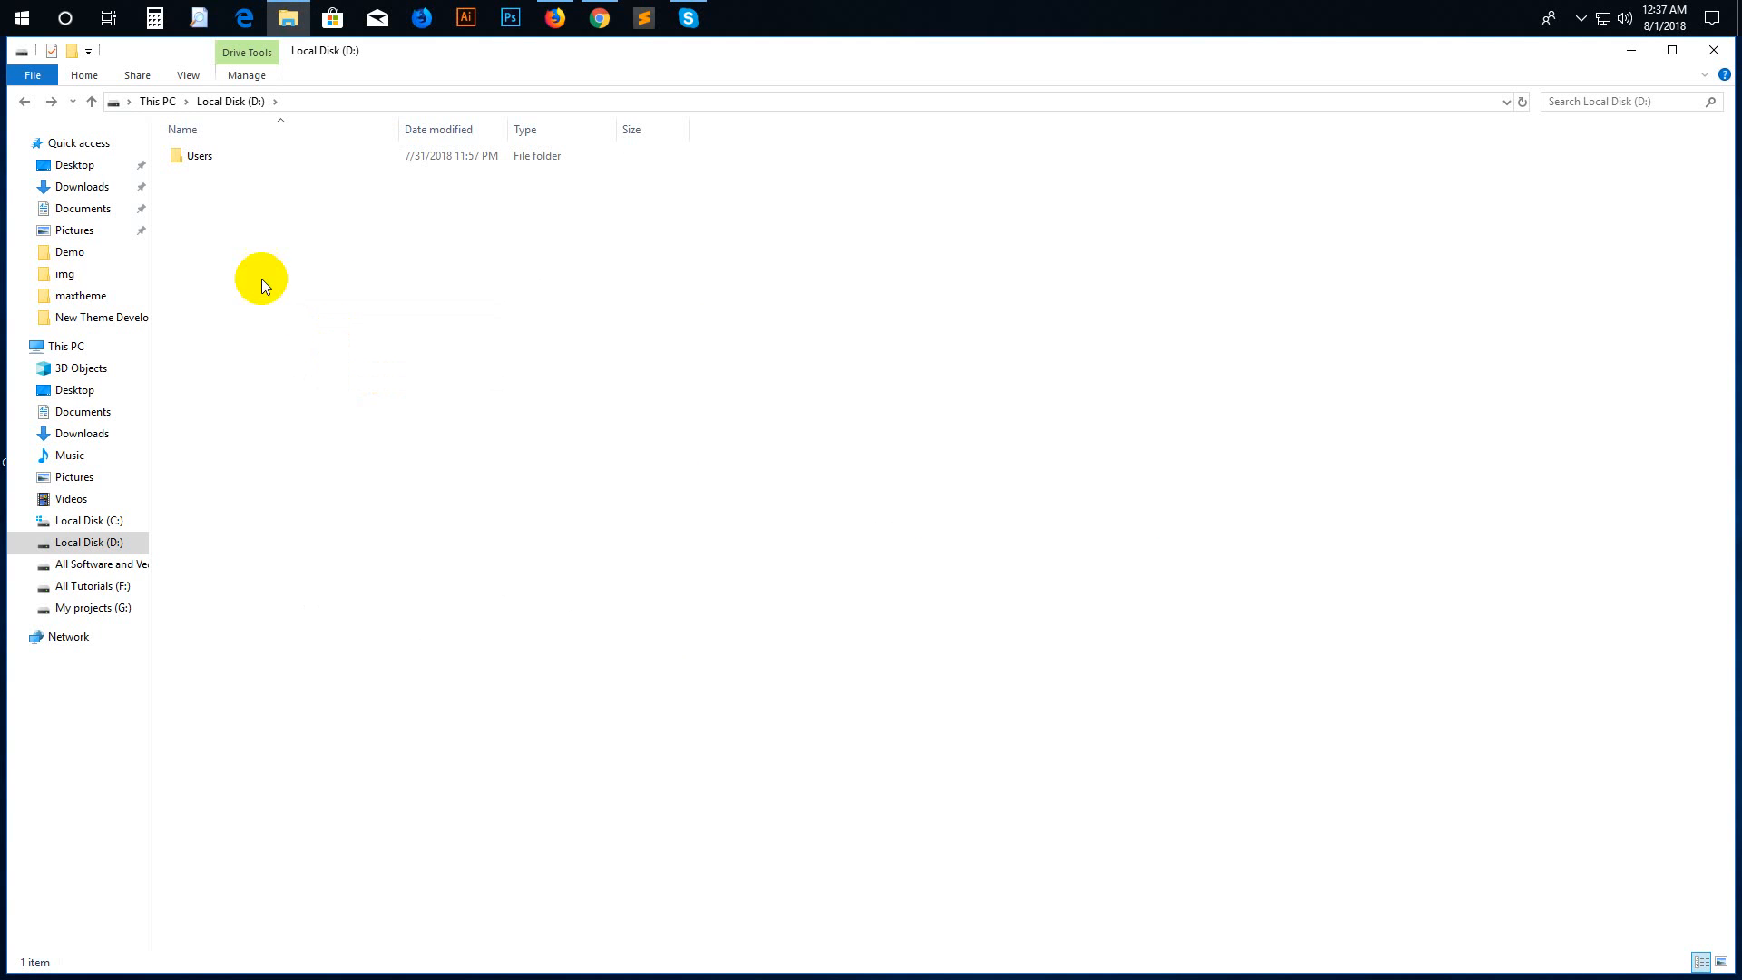
# Examine the permissions of the Users and Everyone groups in the Users folder's security properties.
pyautogui.rightClick(181, 159)
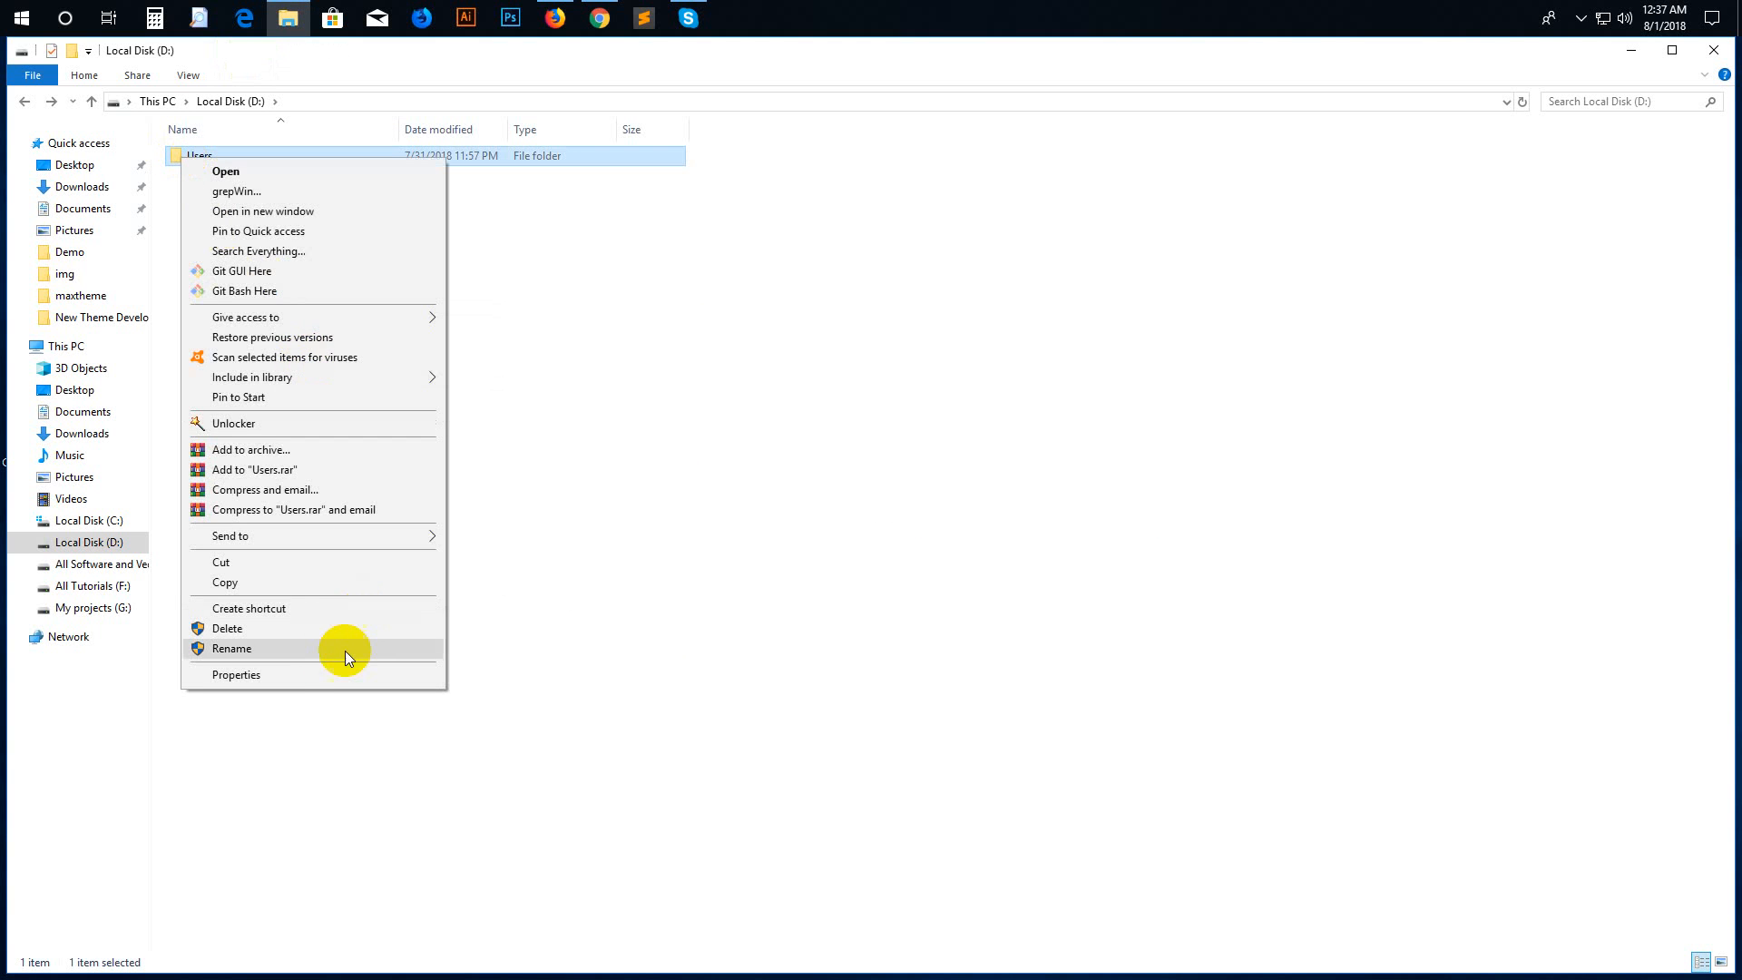
pyautogui.click(285, 671)
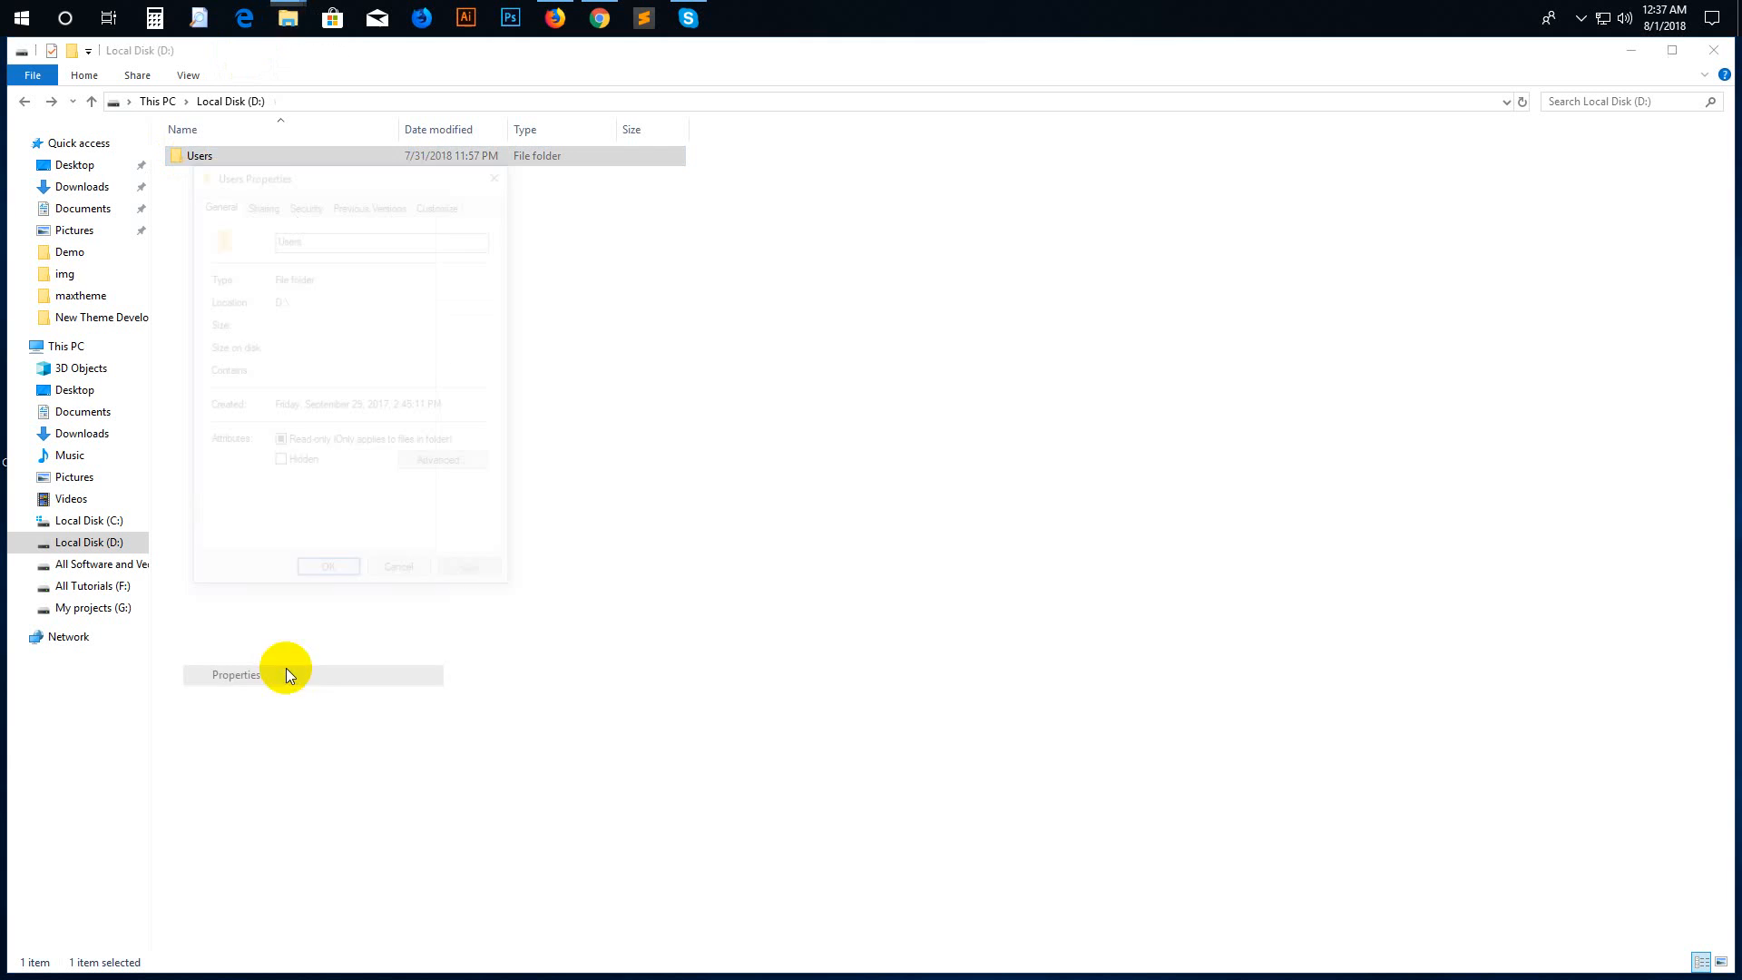
pyautogui.click(305, 200)
pyautogui.moveTo(311, 171); pyautogui.dragTo(590, 213)
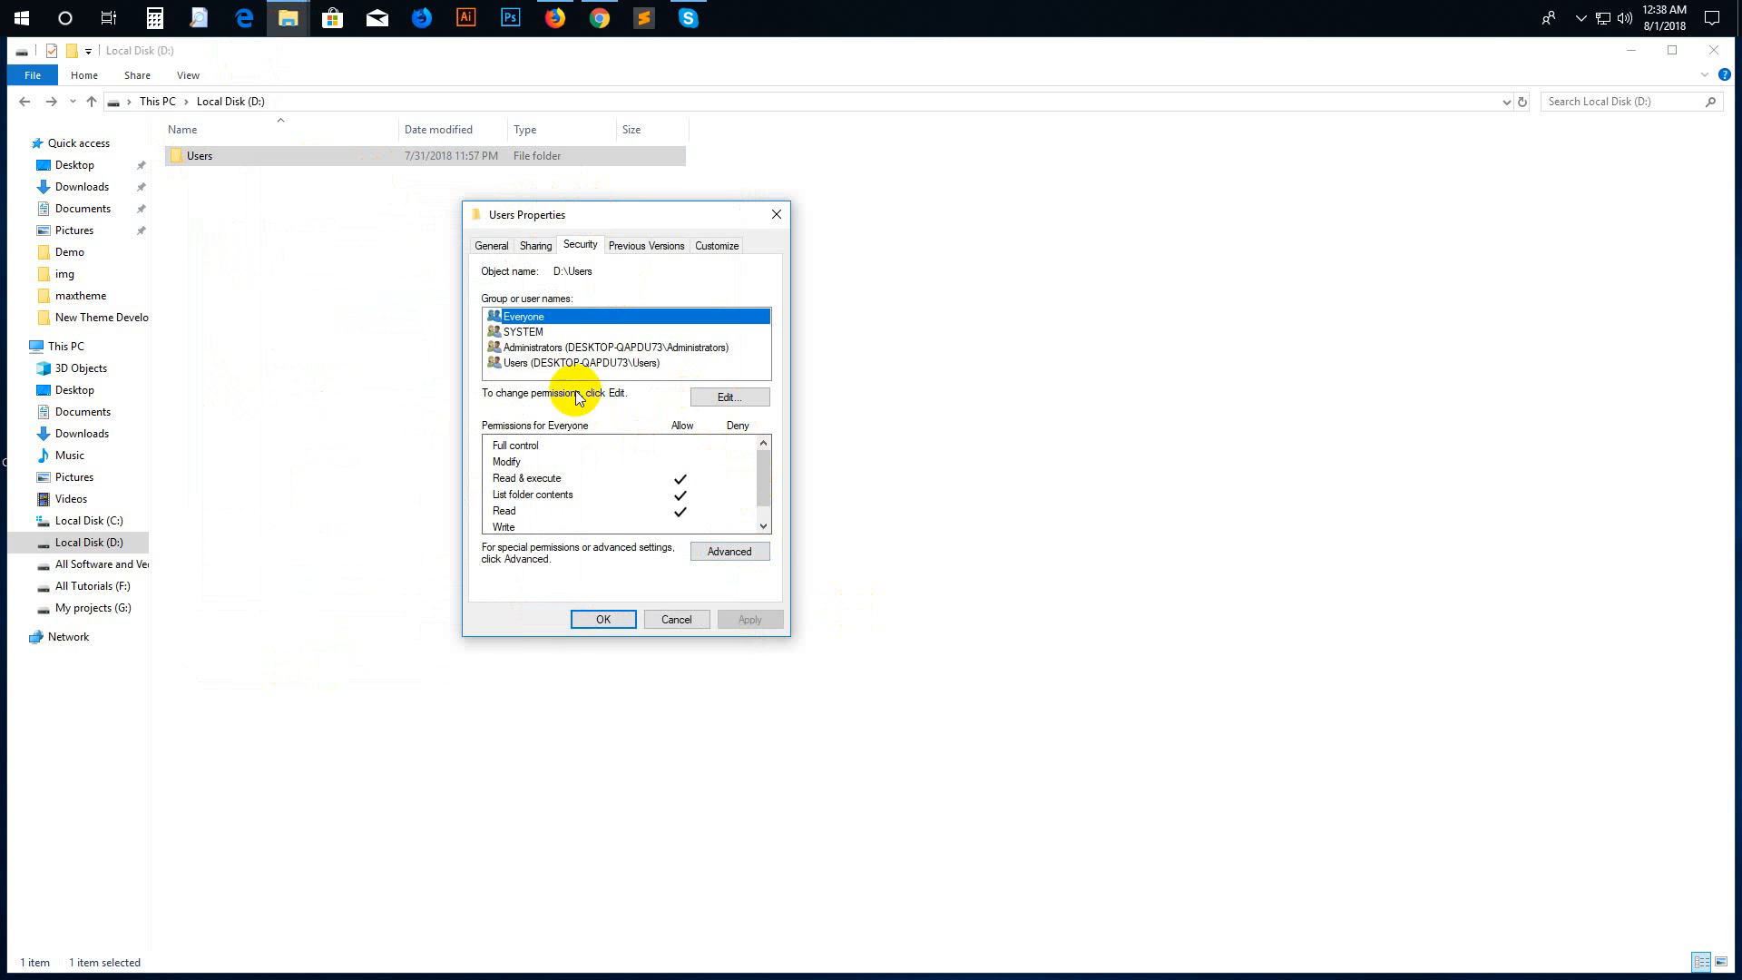
pyautogui.click(541, 365)
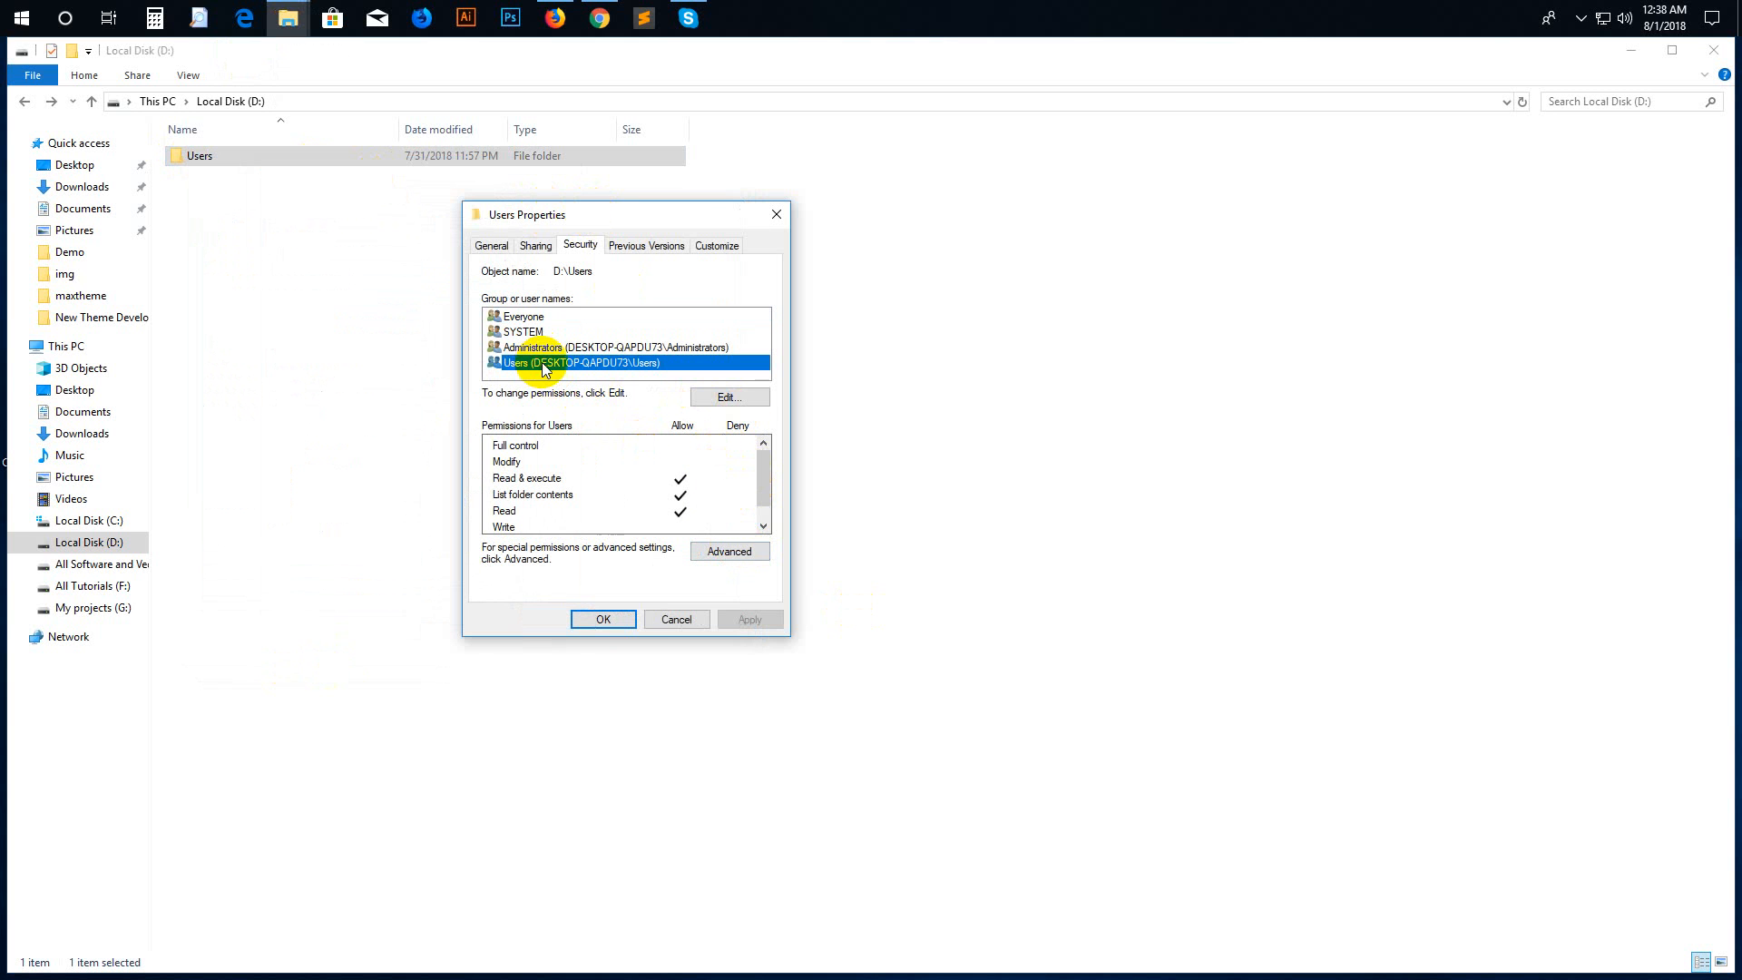
pyautogui.click(525, 317)
pyautogui.click(725, 402)
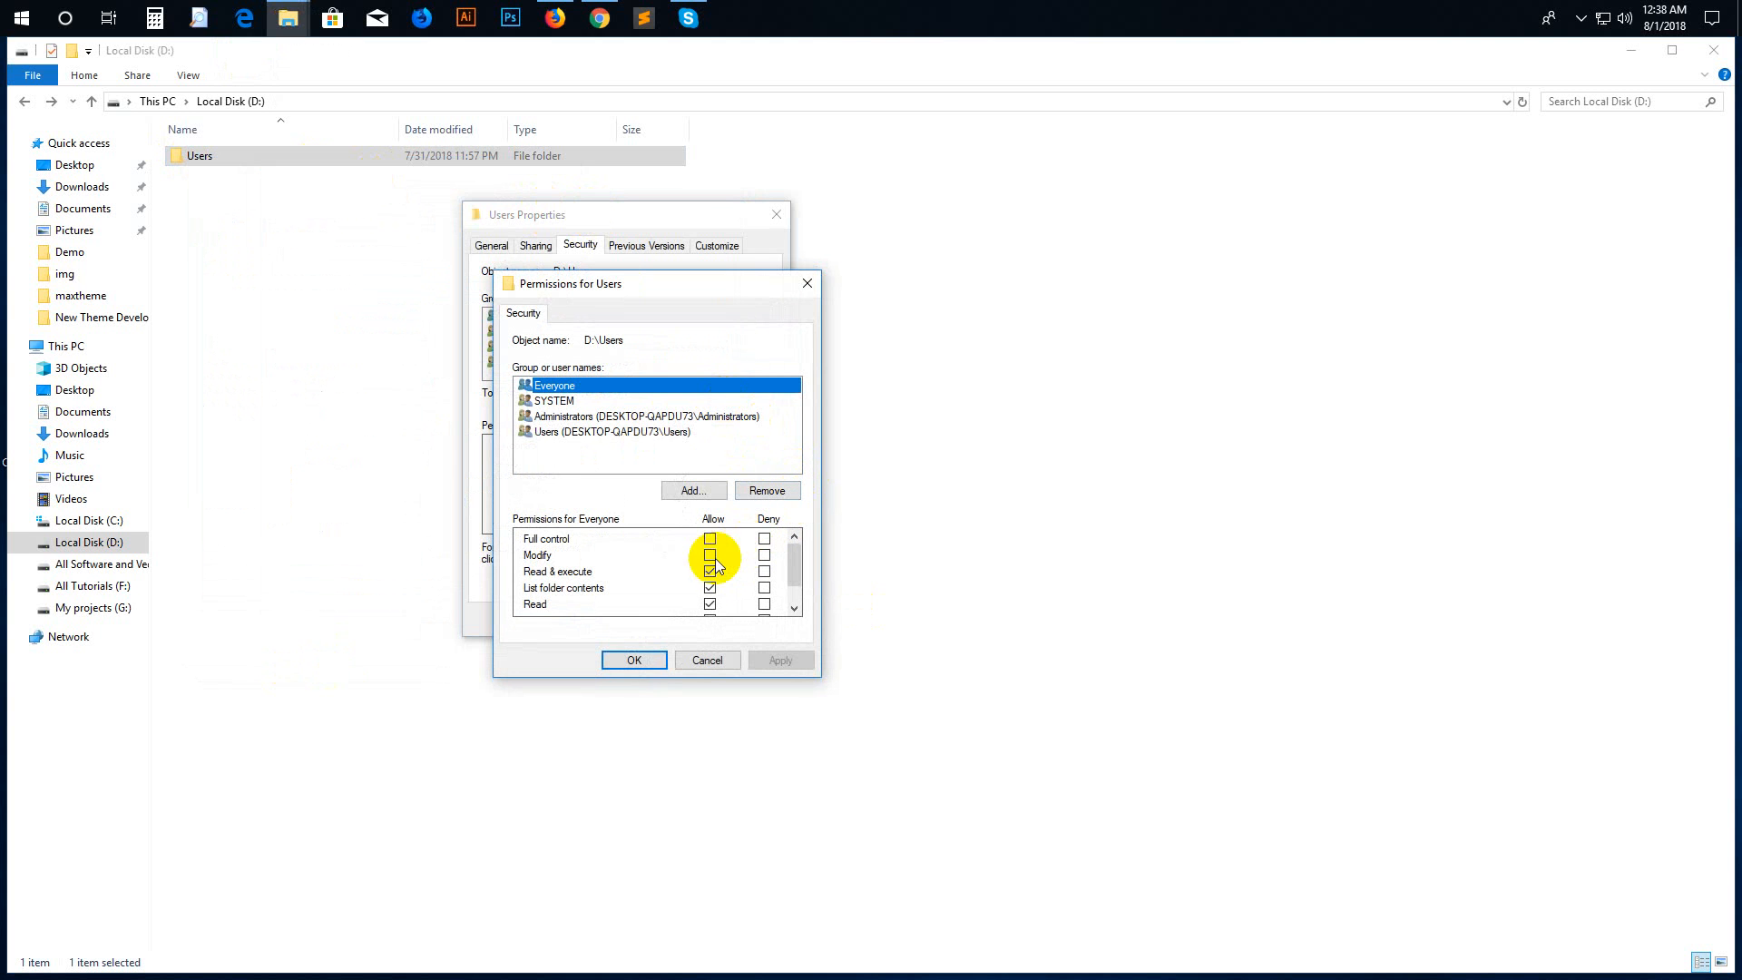
pyautogui.click(807, 283)
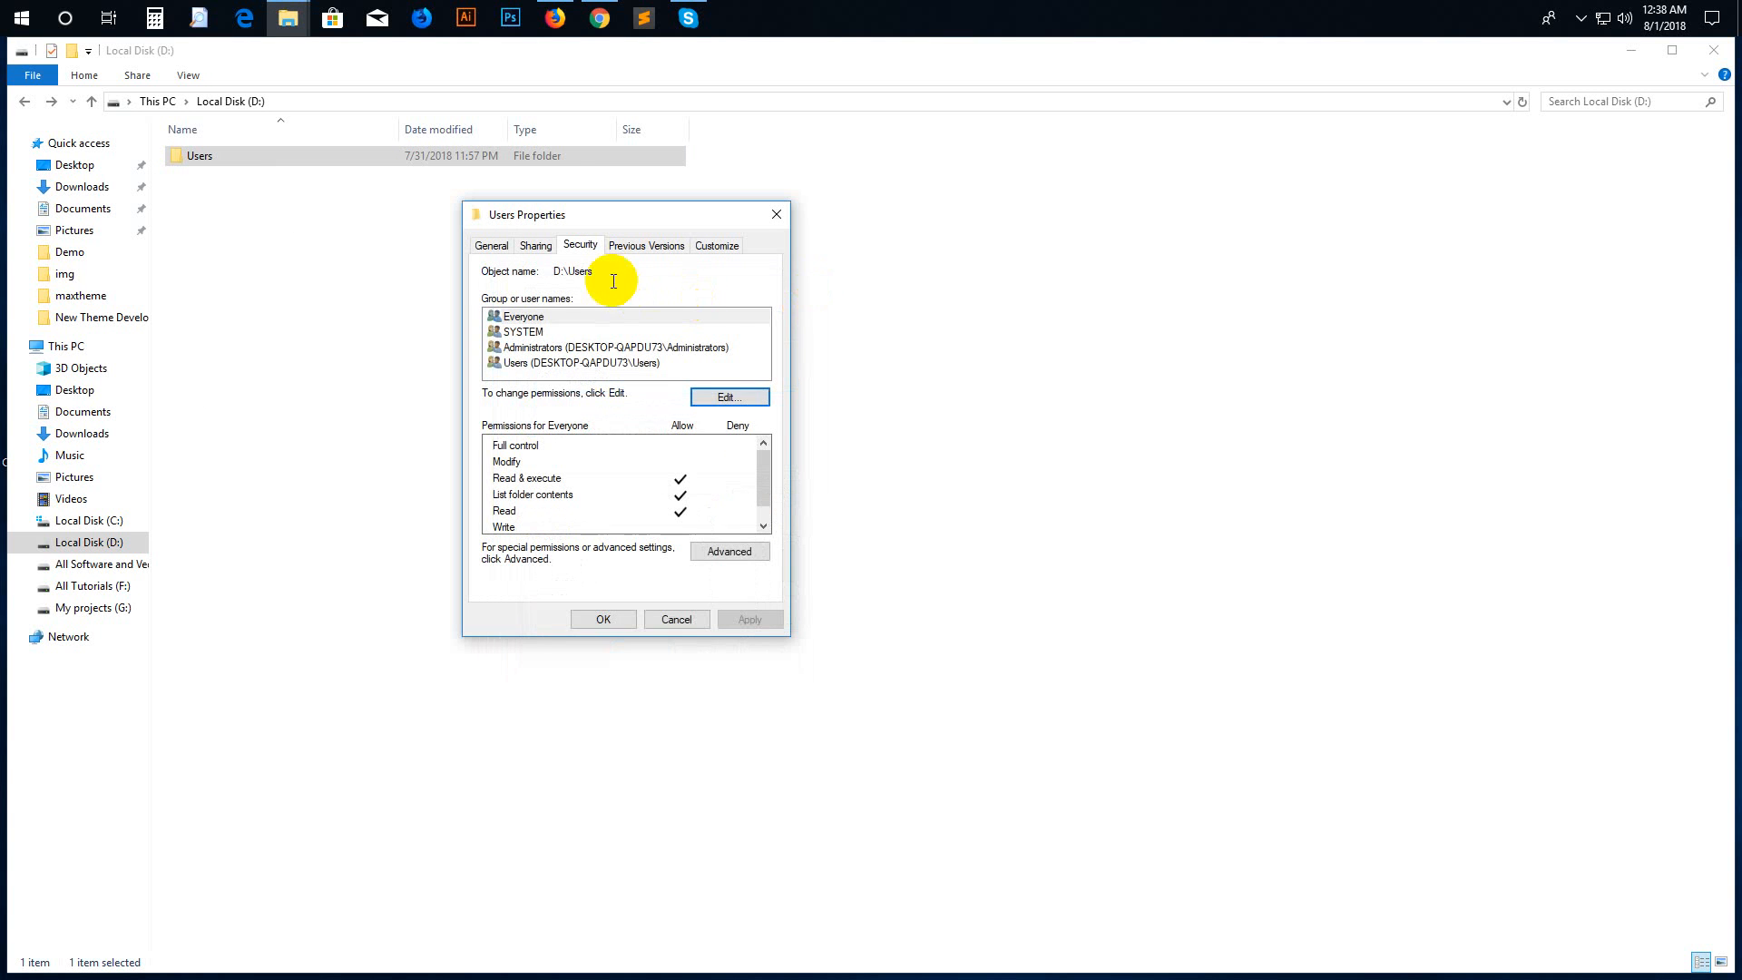
pyautogui.click(728, 551)
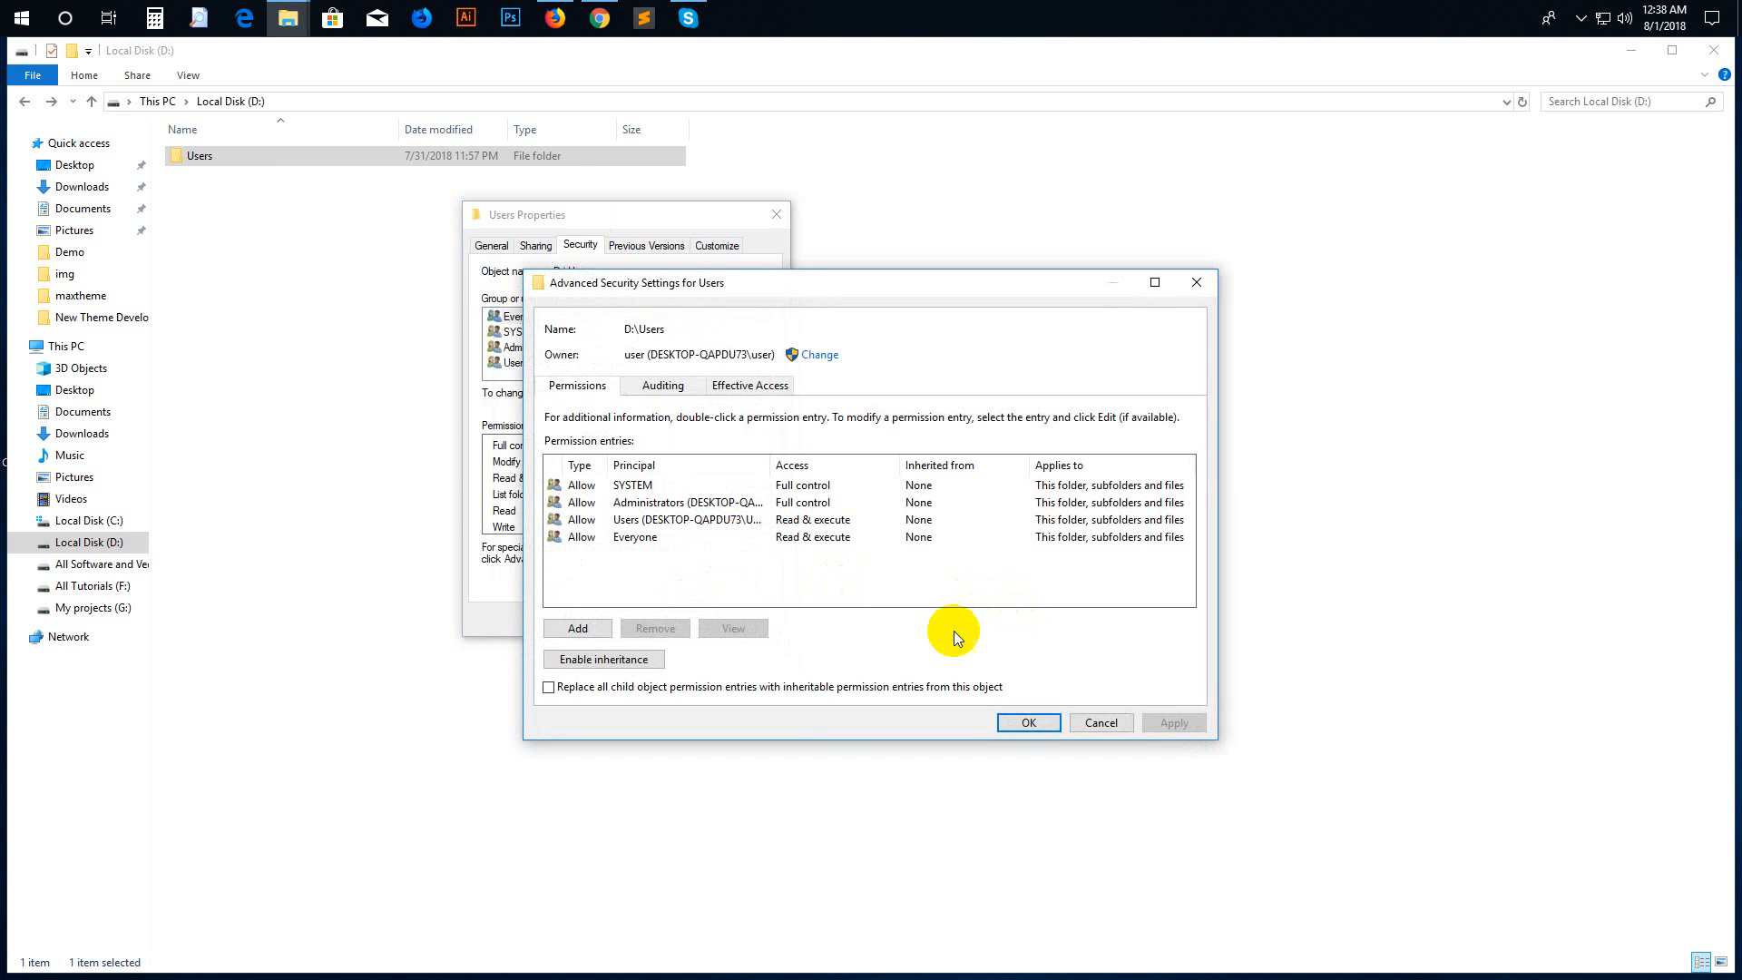
pyautogui.click(820, 356)
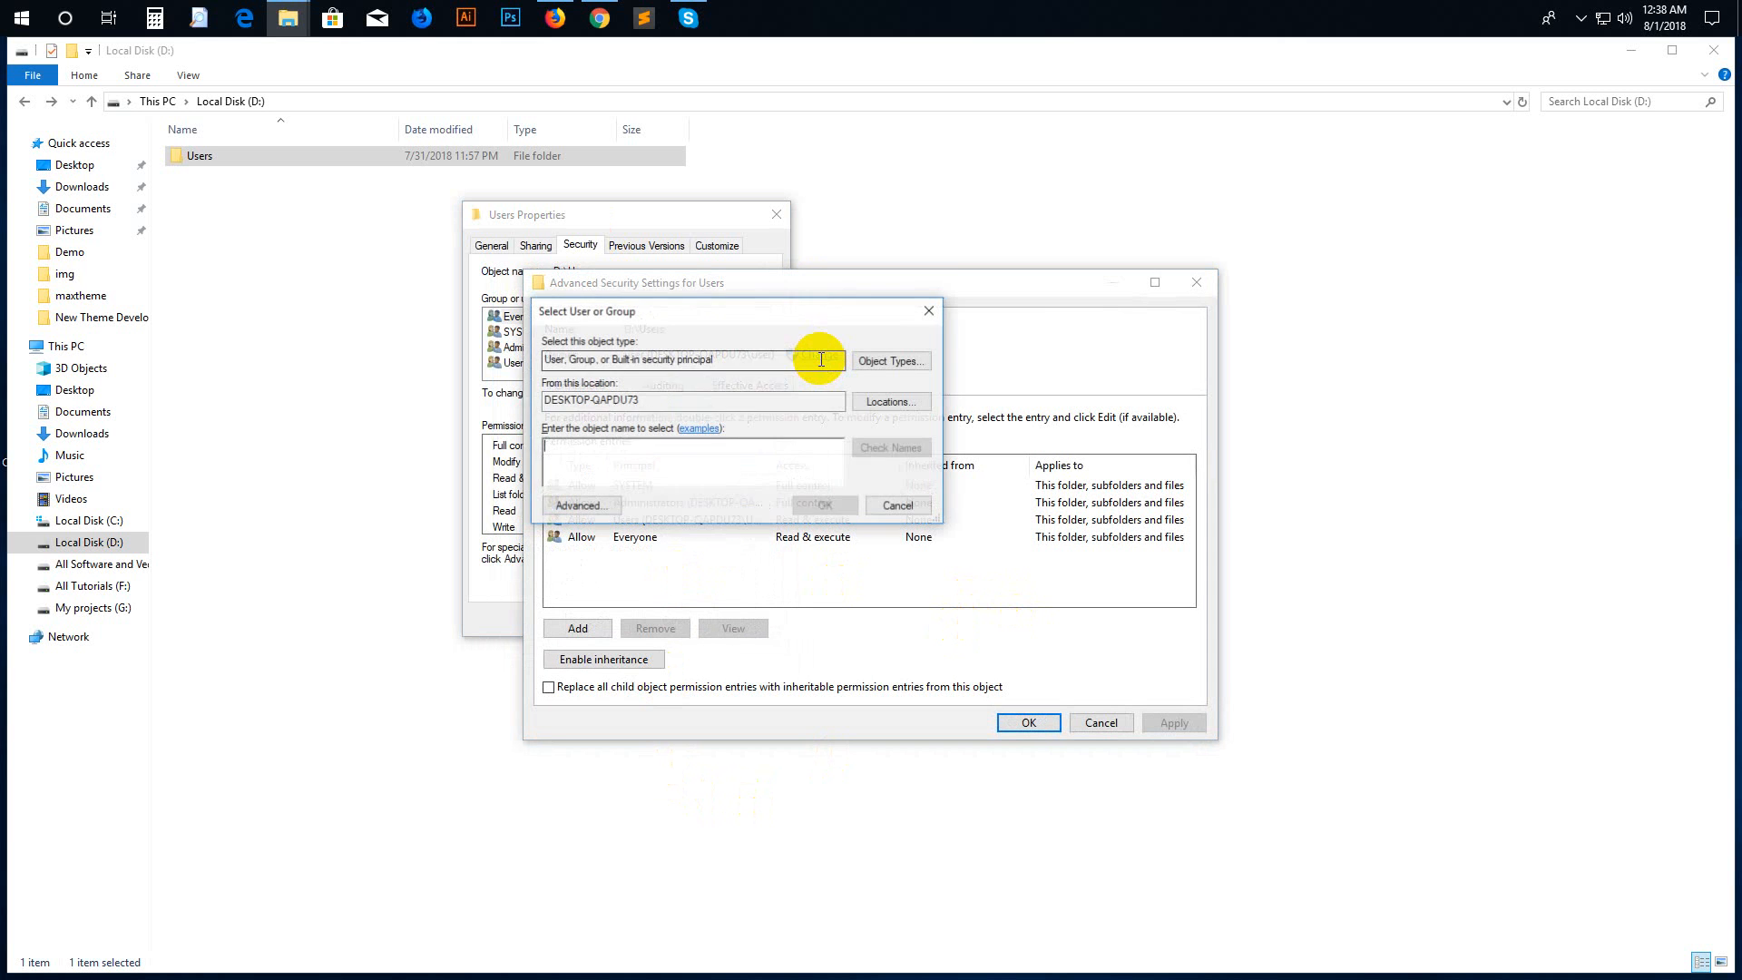
pyautogui.click(930, 312)
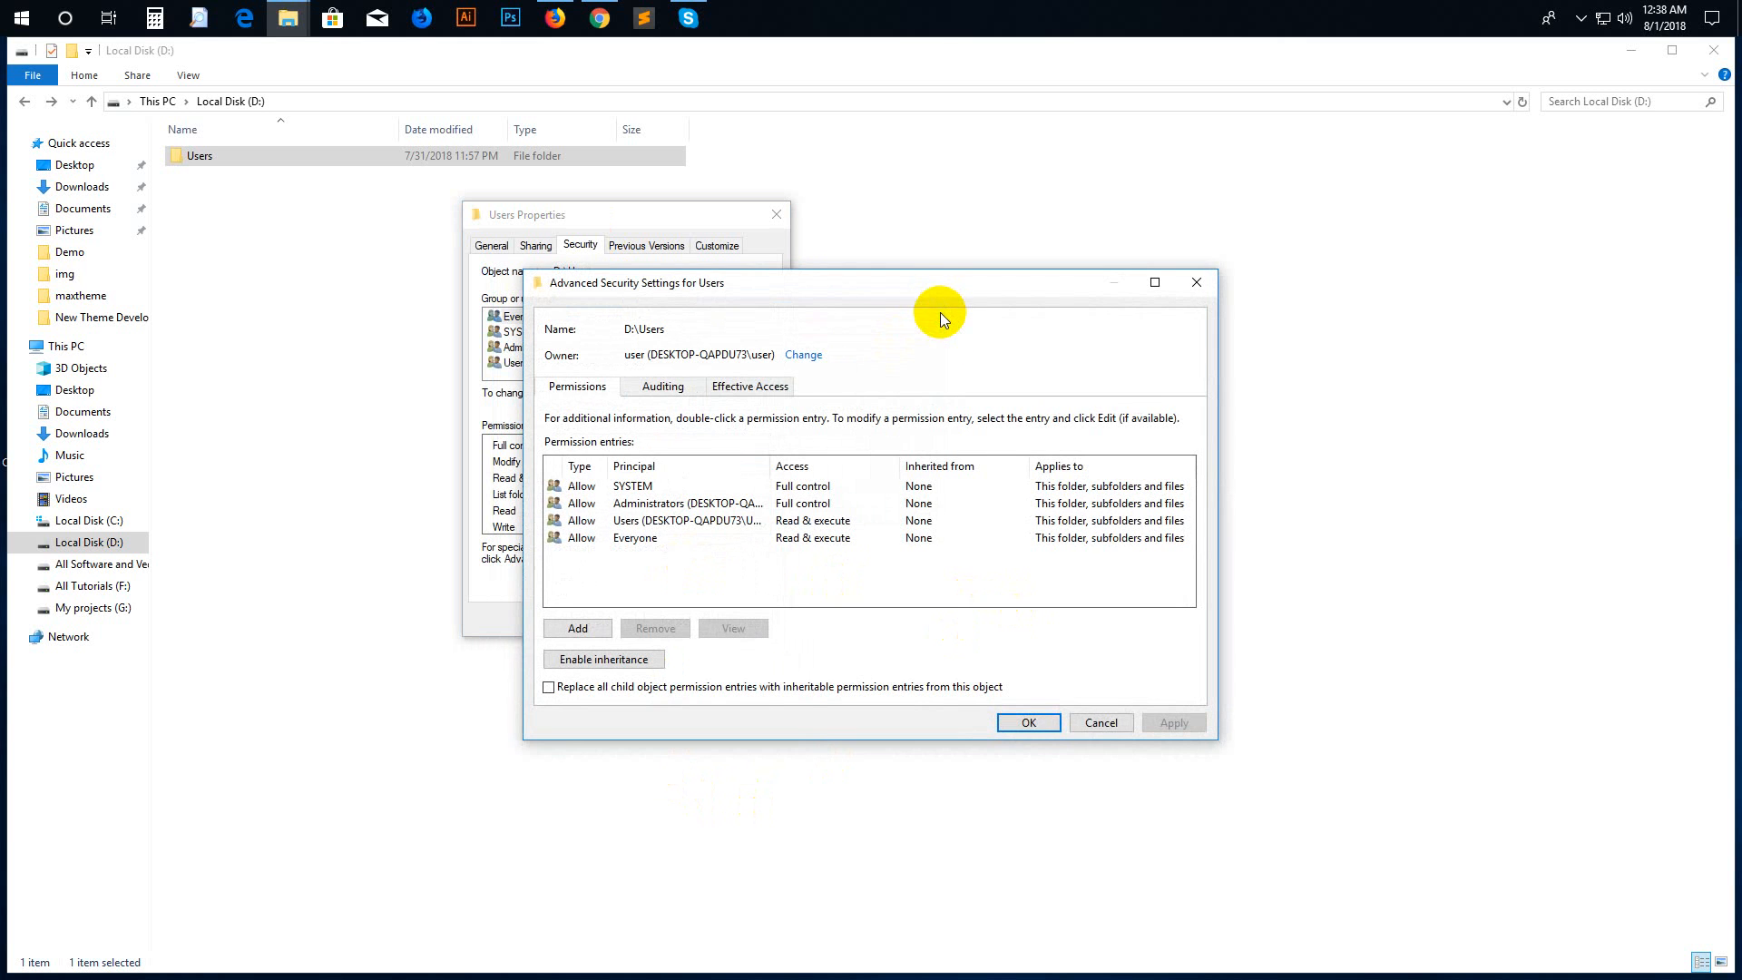
pyautogui.click(1101, 724)
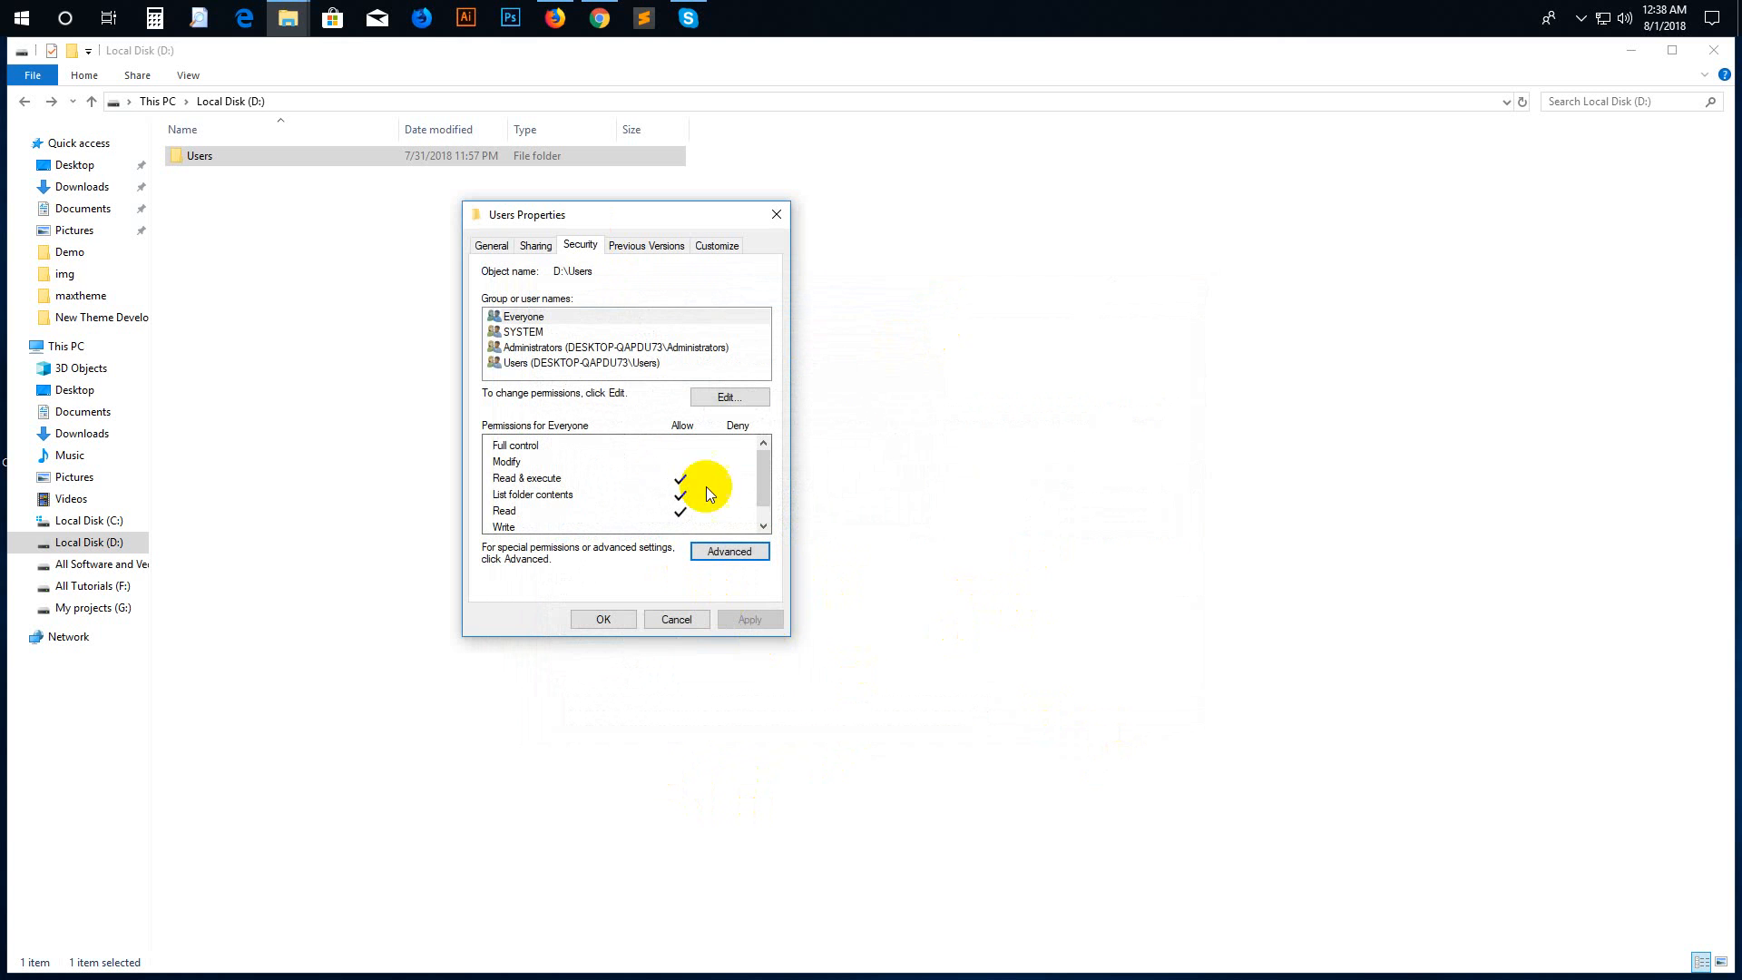
# Grant the Users group Full control through its permission entry in the Users folder's advanced security settings.
pyautogui.click(520, 363)
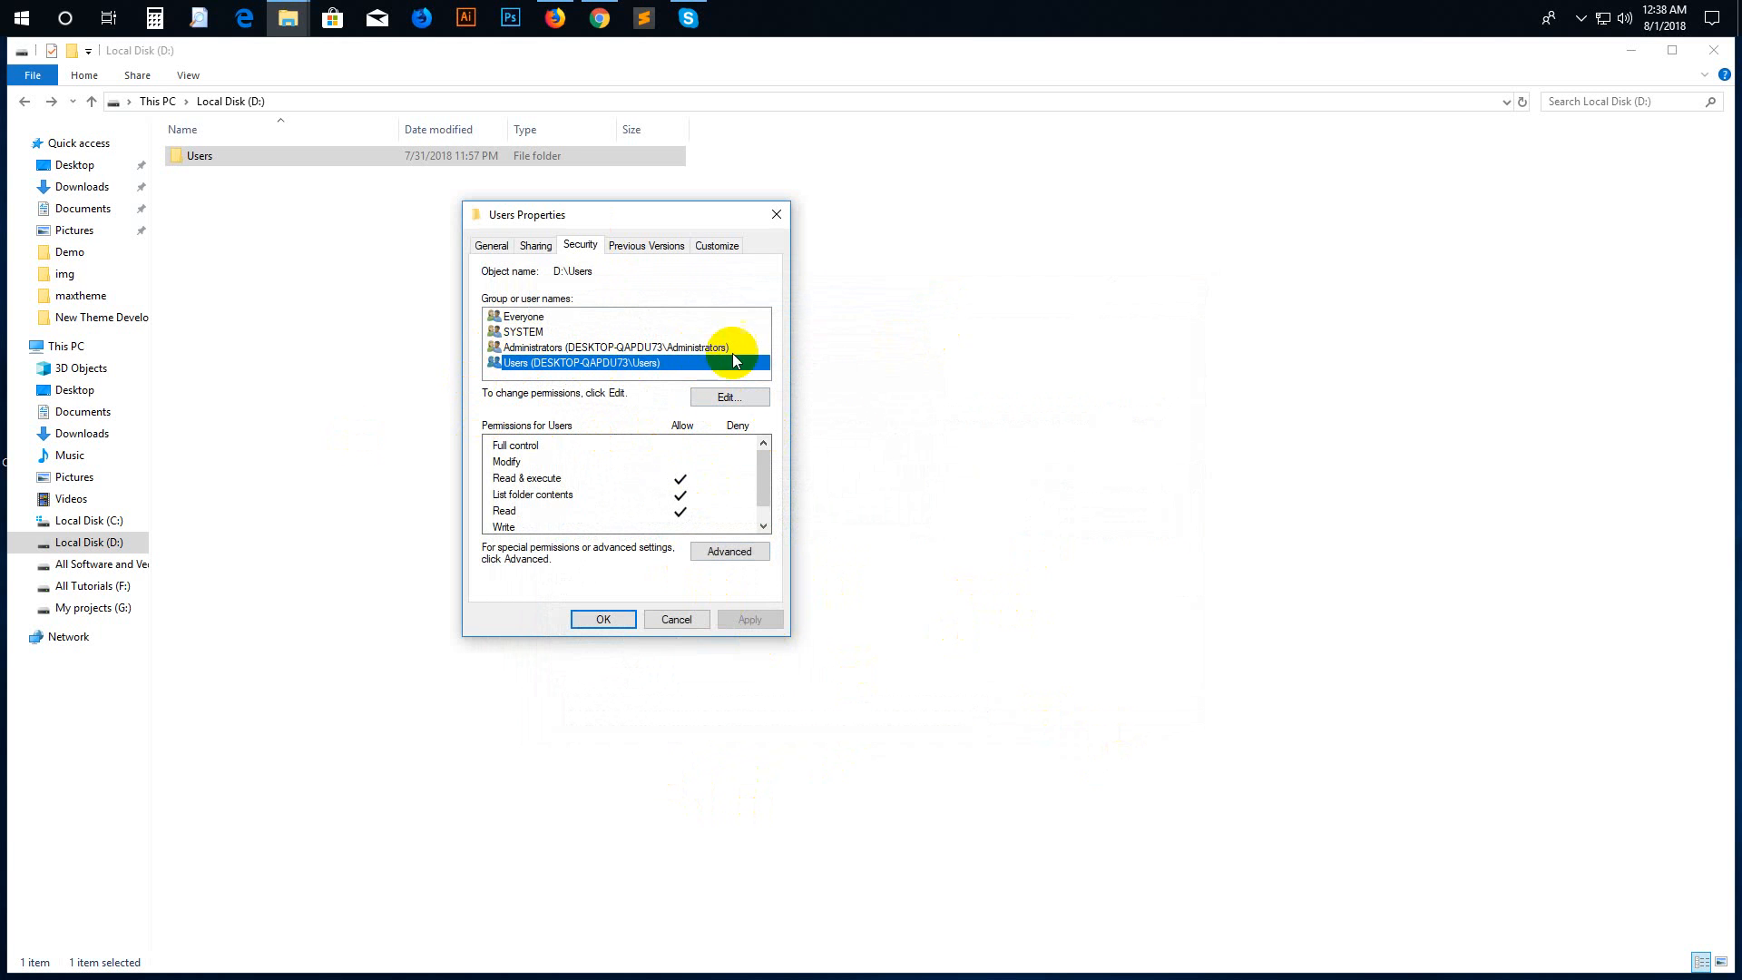
pyautogui.click(721, 396)
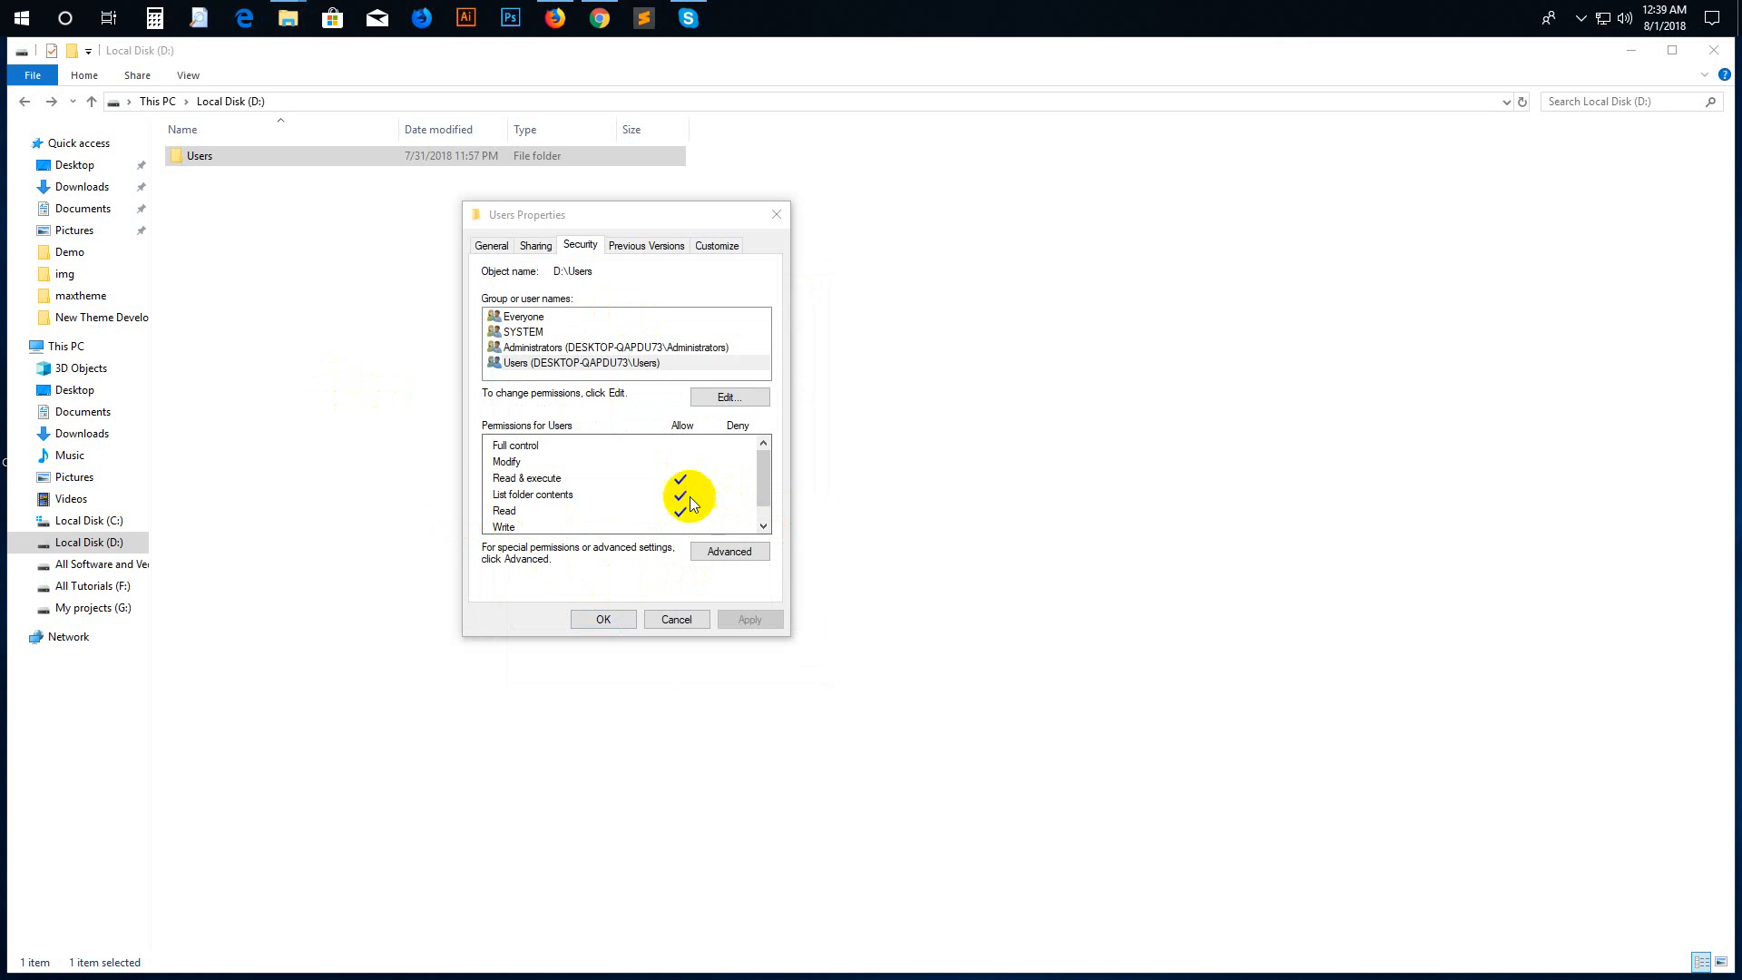
pyautogui.click(729, 553)
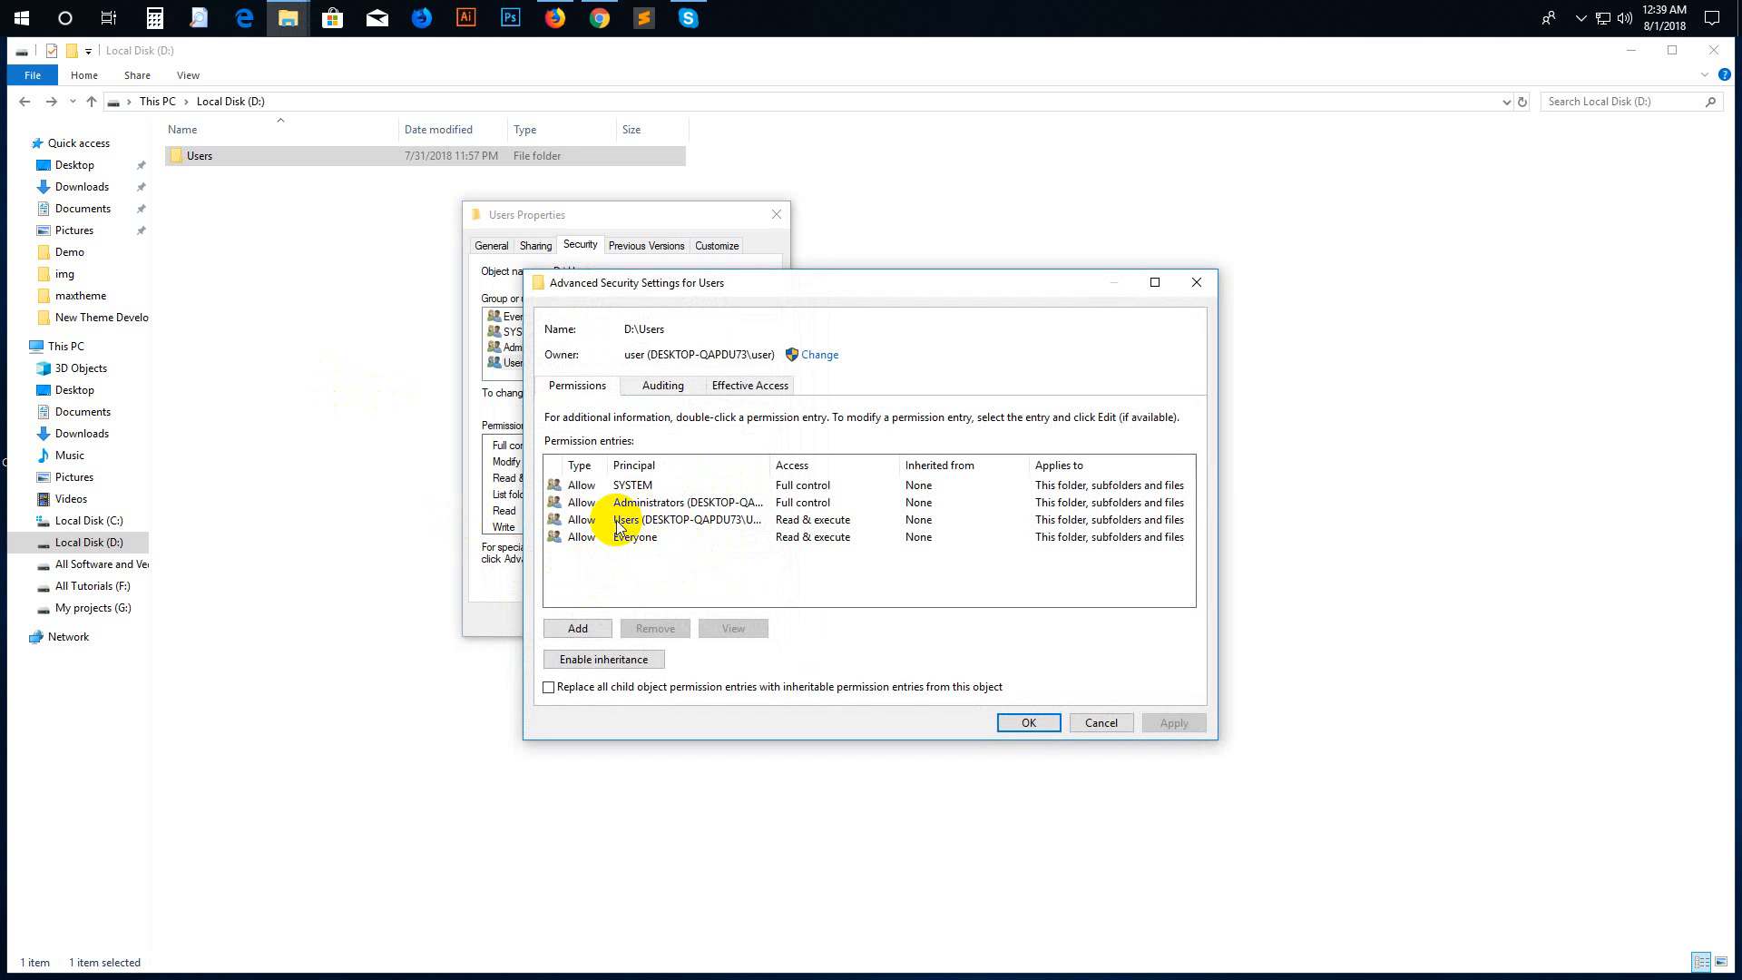
pyautogui.click(625, 521)
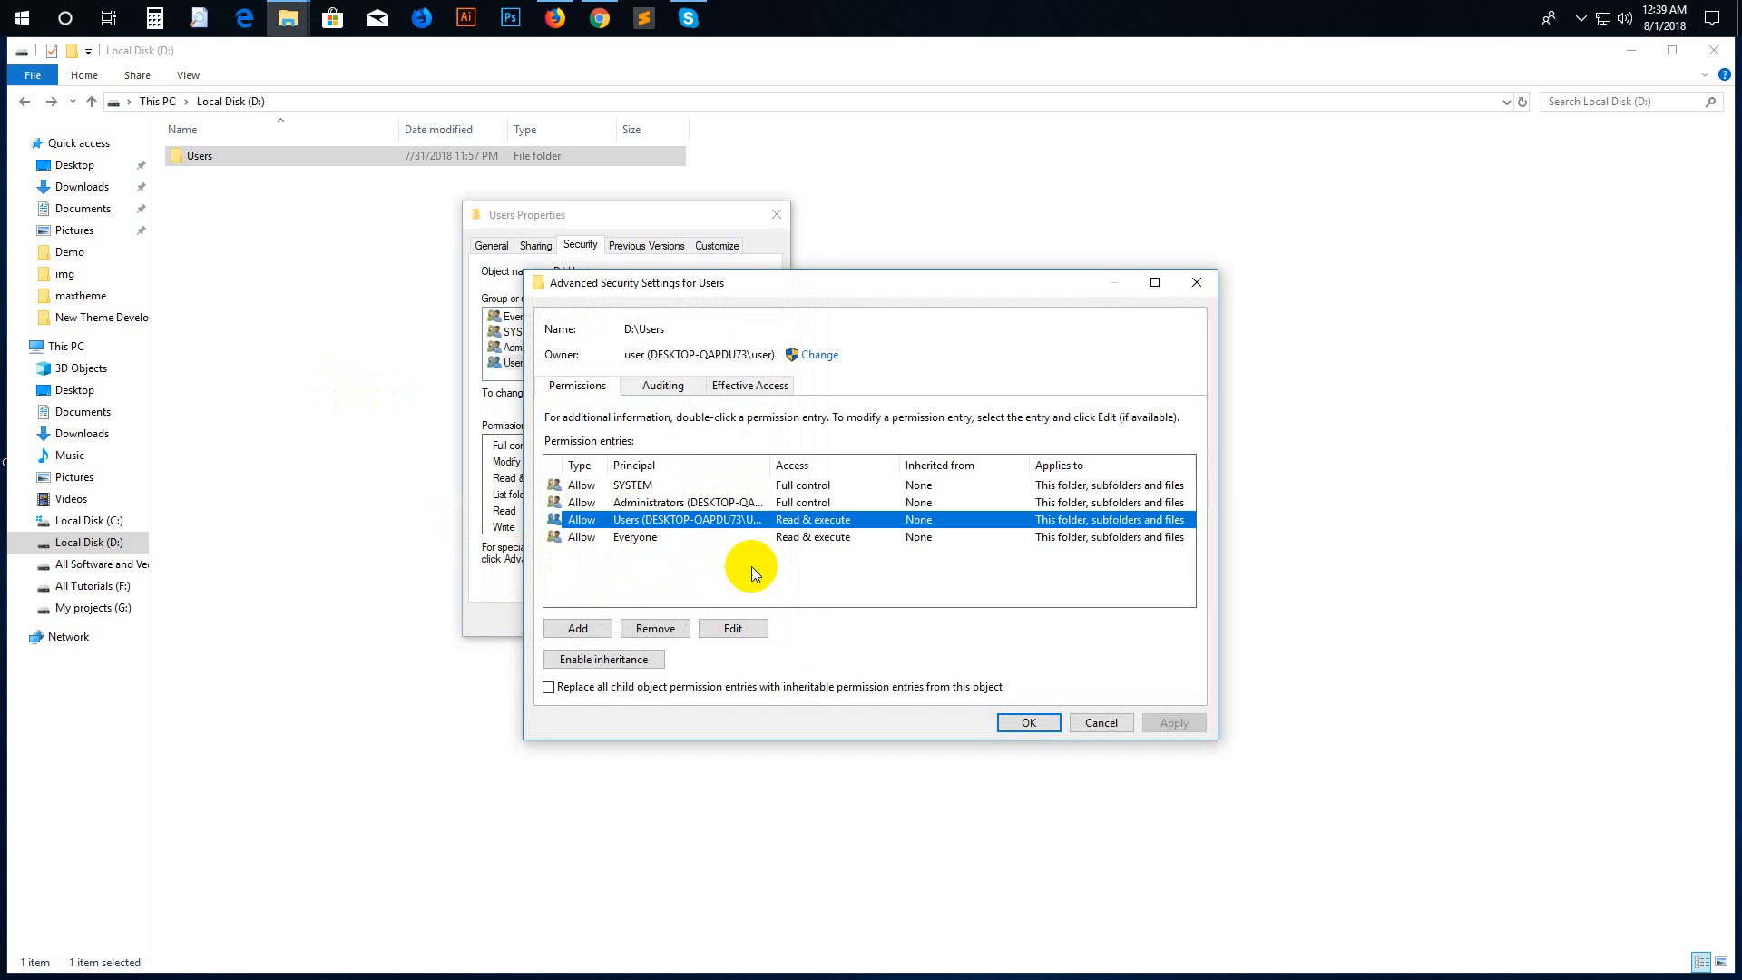
pyautogui.click(734, 628)
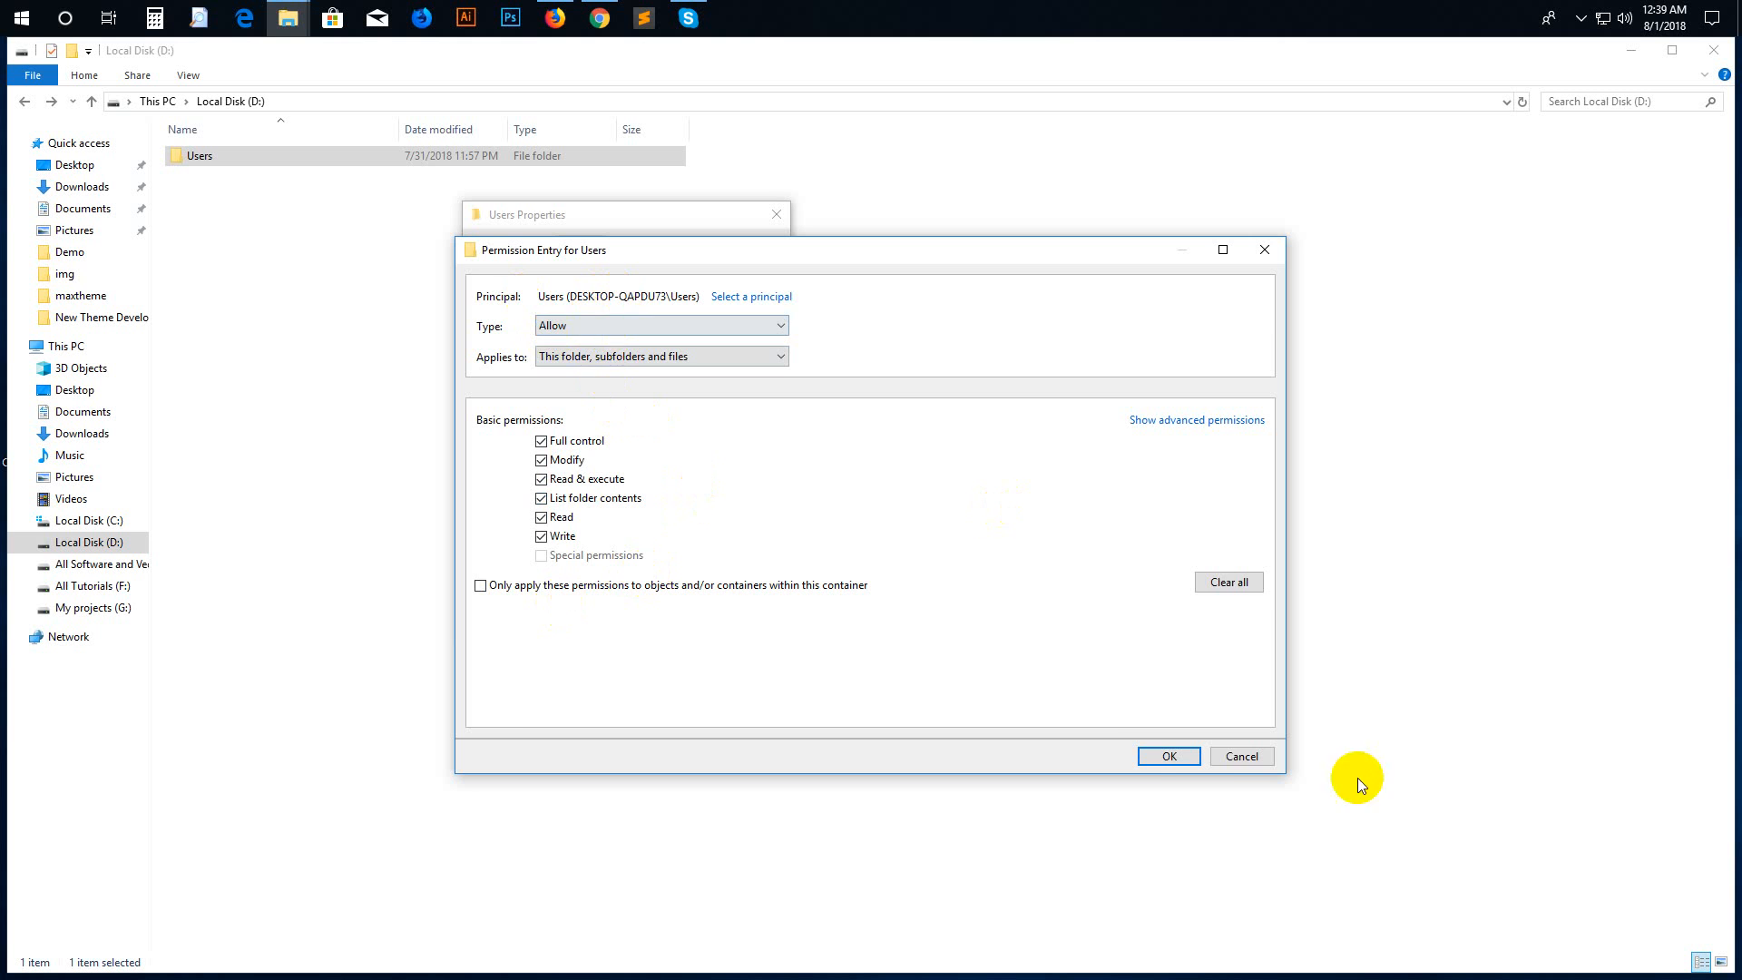
pyautogui.click(1168, 754)
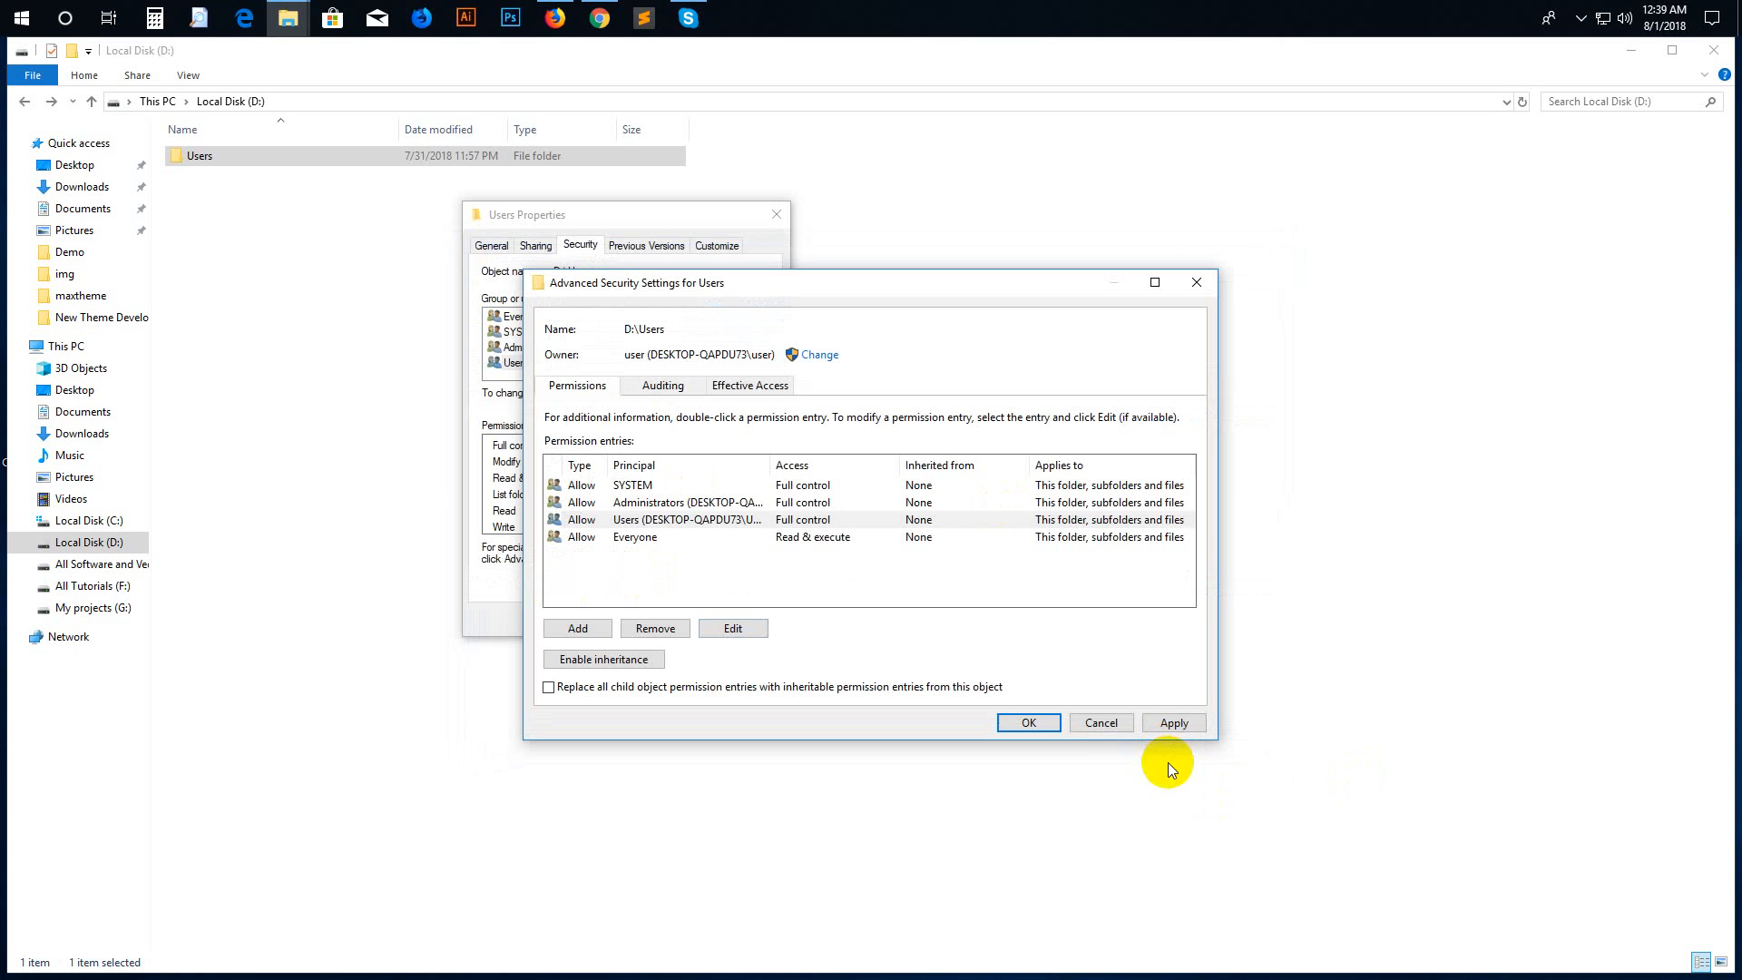
# Apply the changed advanced security settings to the Users folder and close its properties.
pyautogui.click(1026, 722)
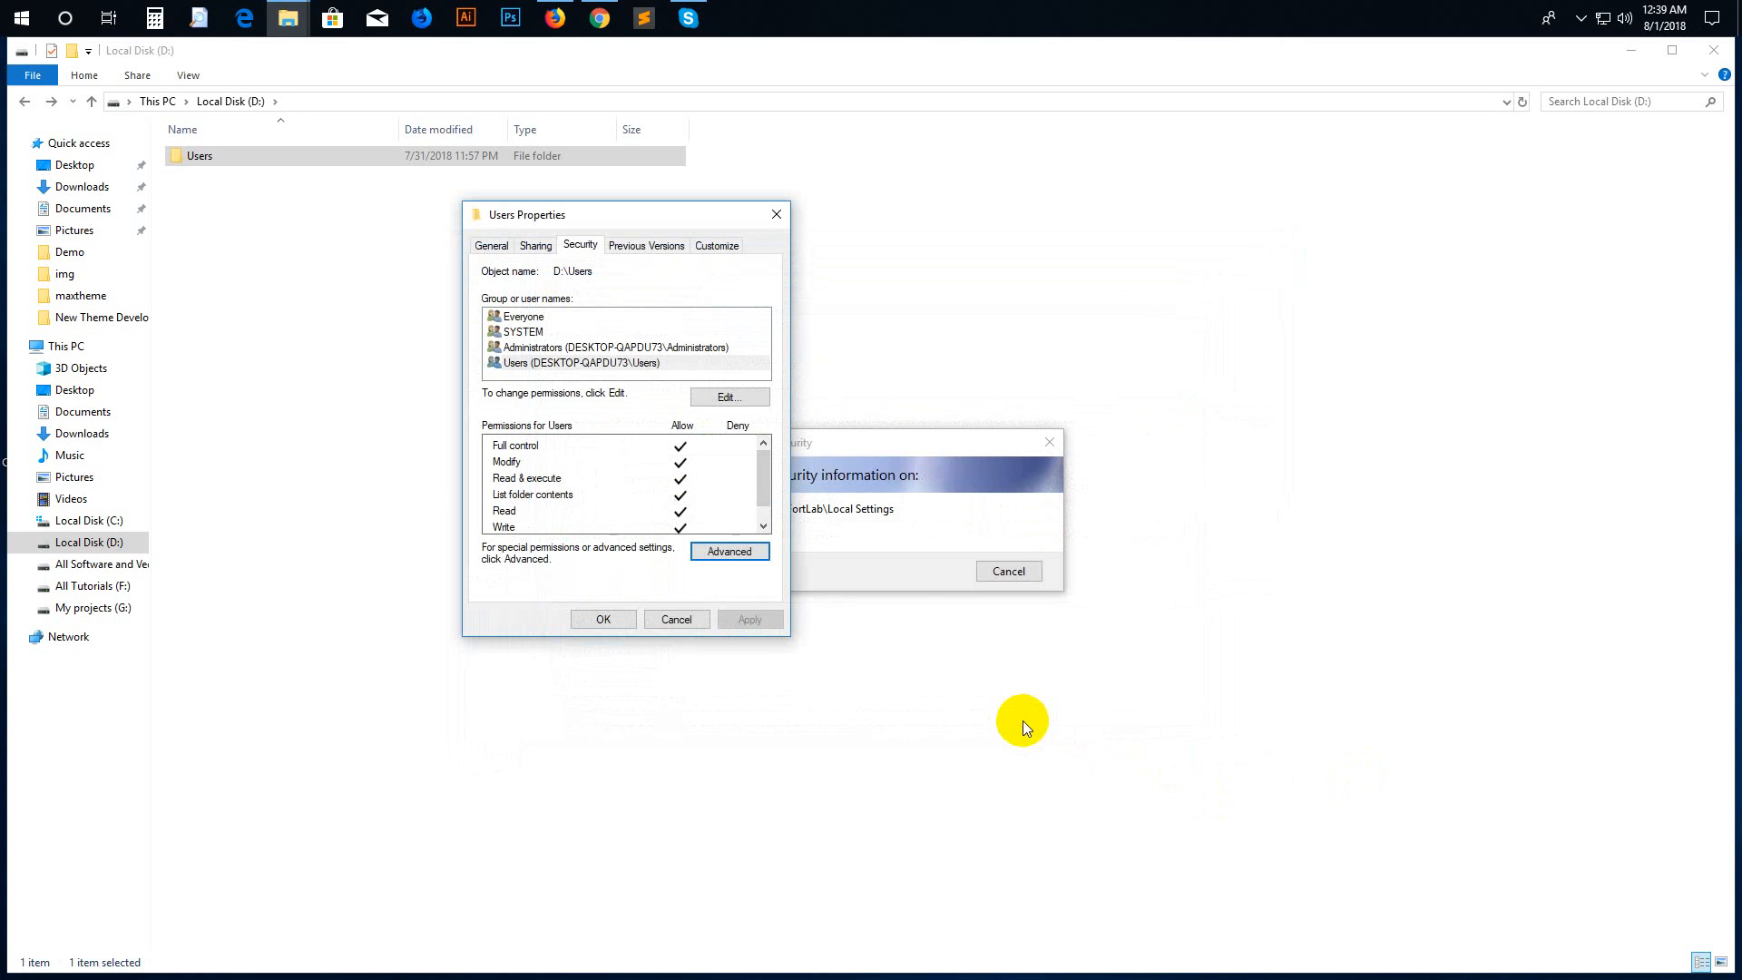
pyautogui.click(889, 508)
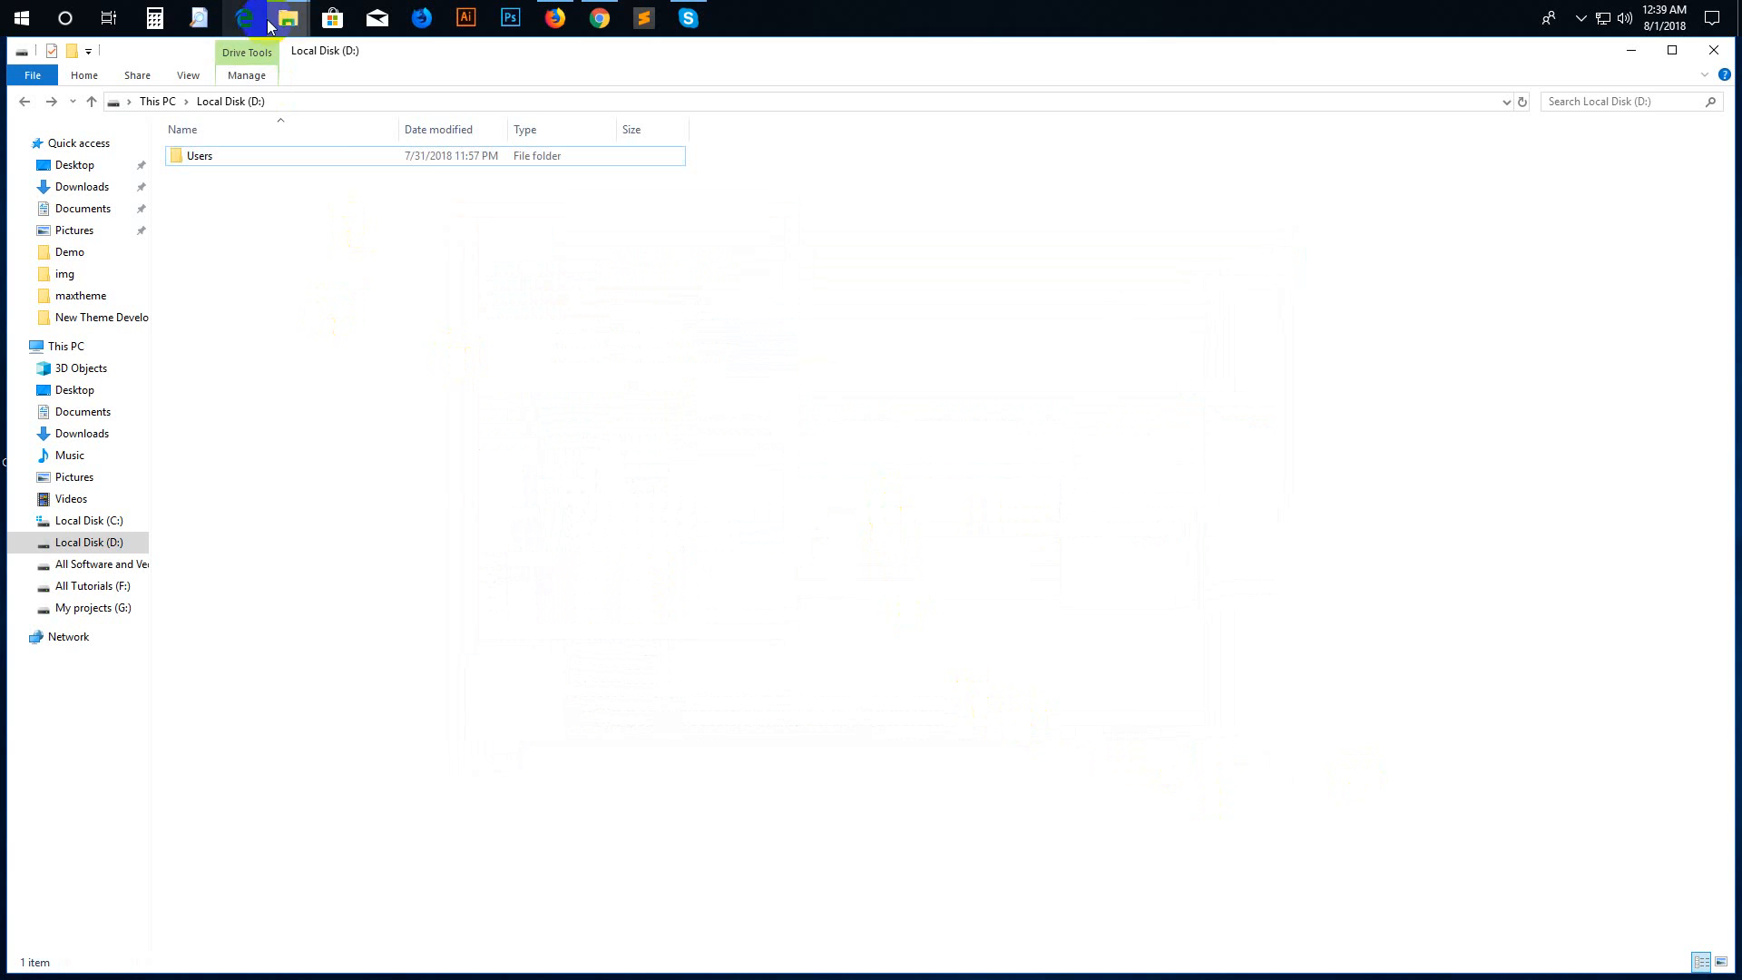
pyautogui.moveTo(288, 18)
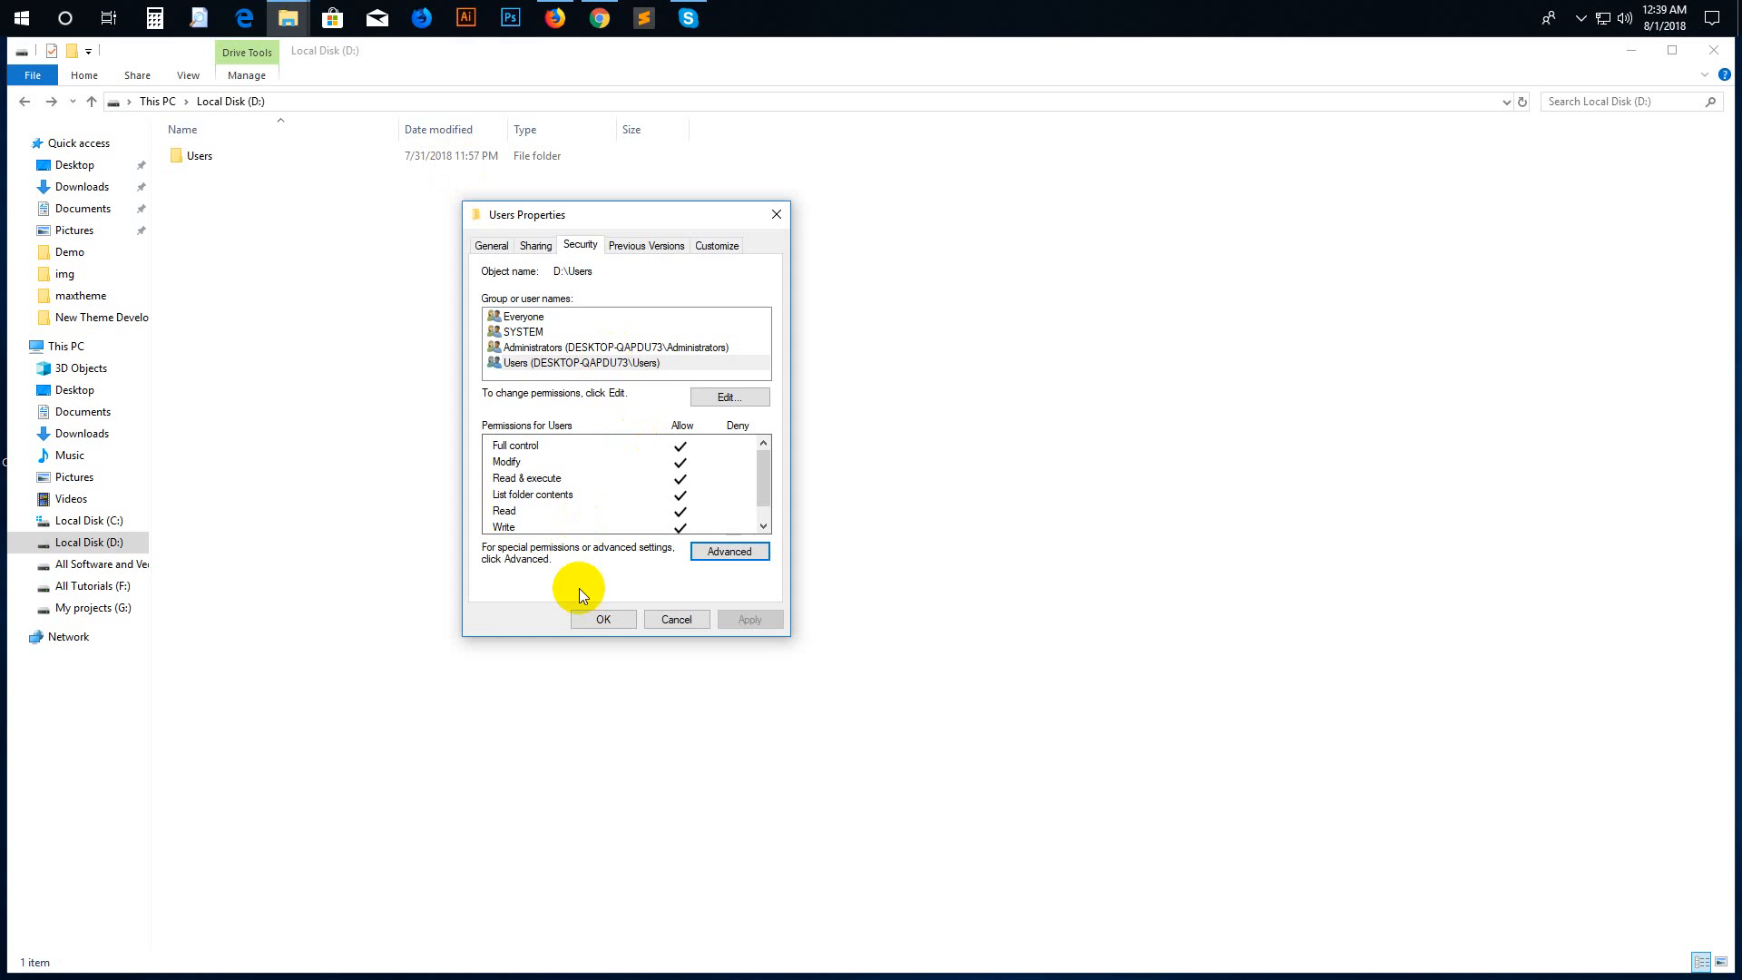
pyautogui.click(585, 617)
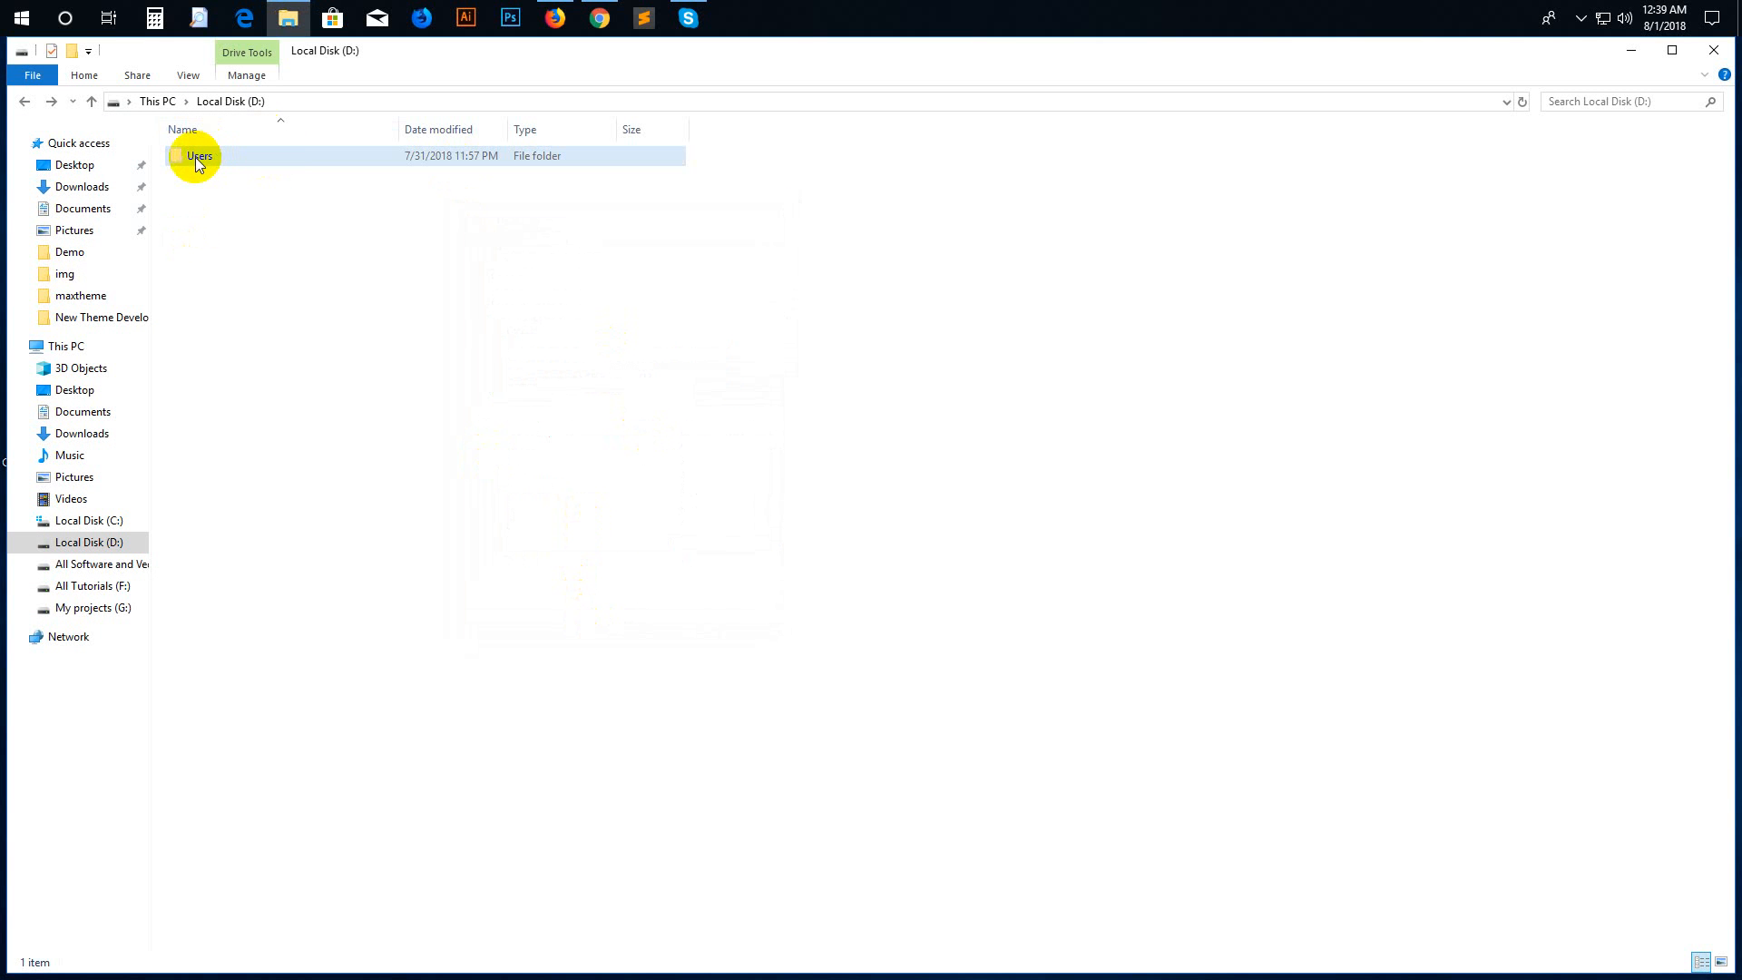
# Refresh the contents of Local Disk (D:).
pyautogui.rightClick(362, 341)
pyautogui.click(428, 415)
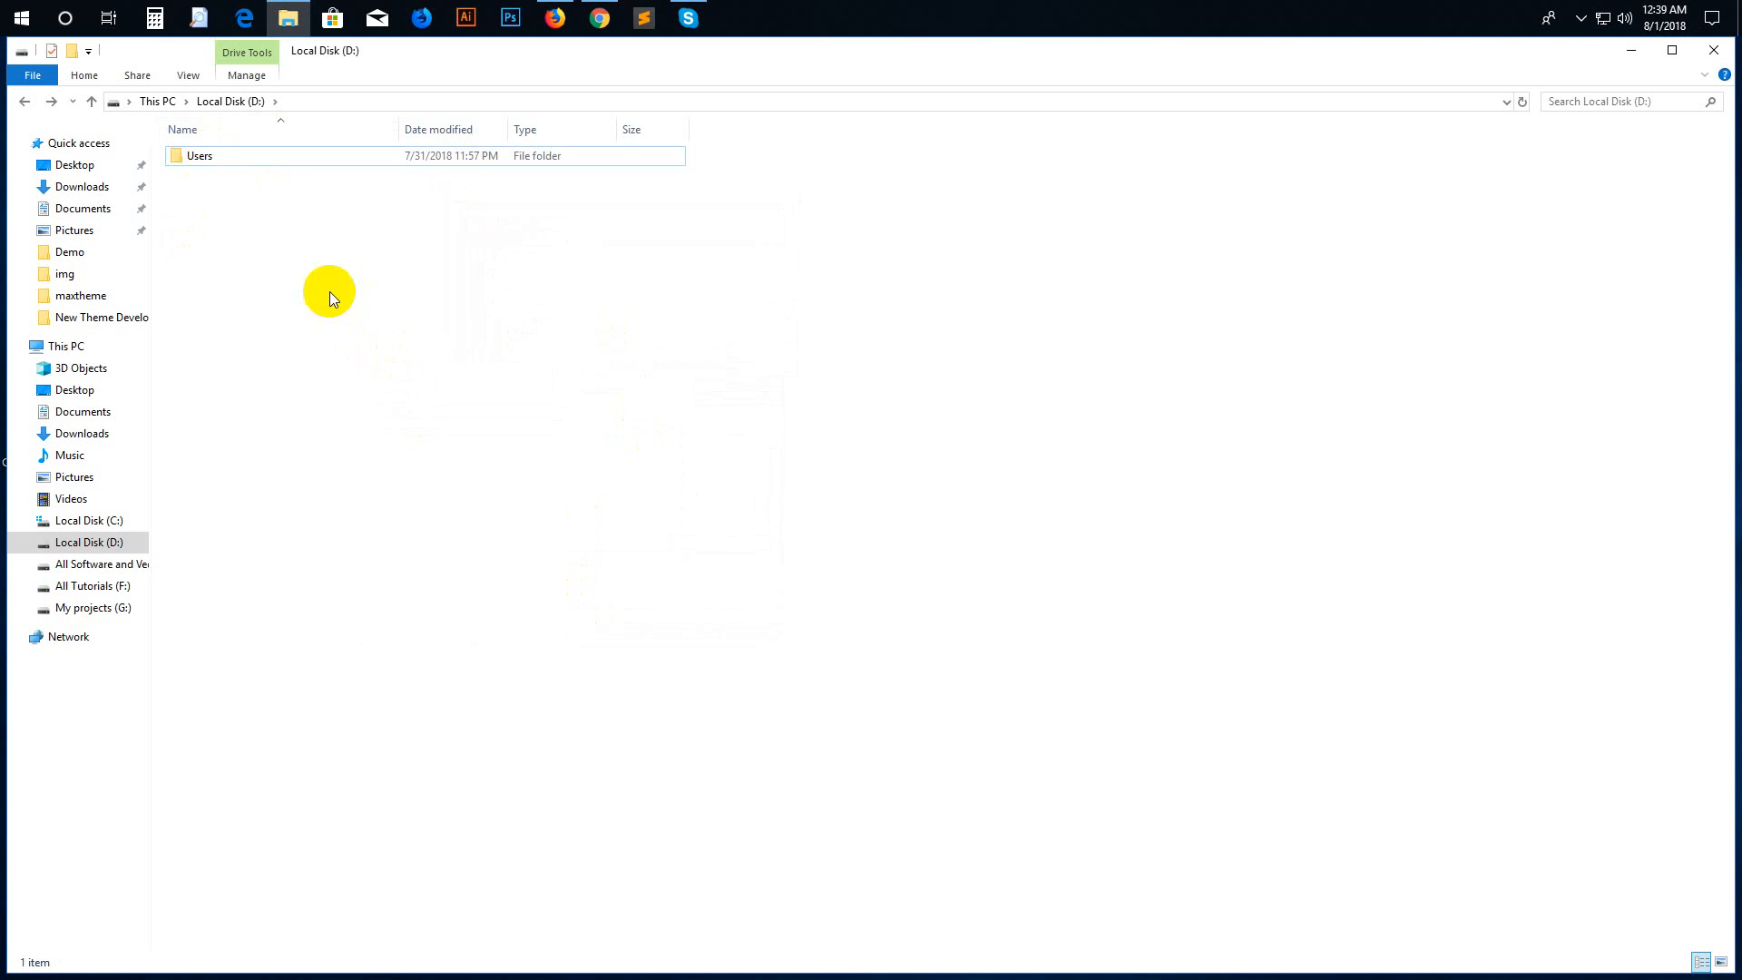
pyautogui.rightClick(329, 291)
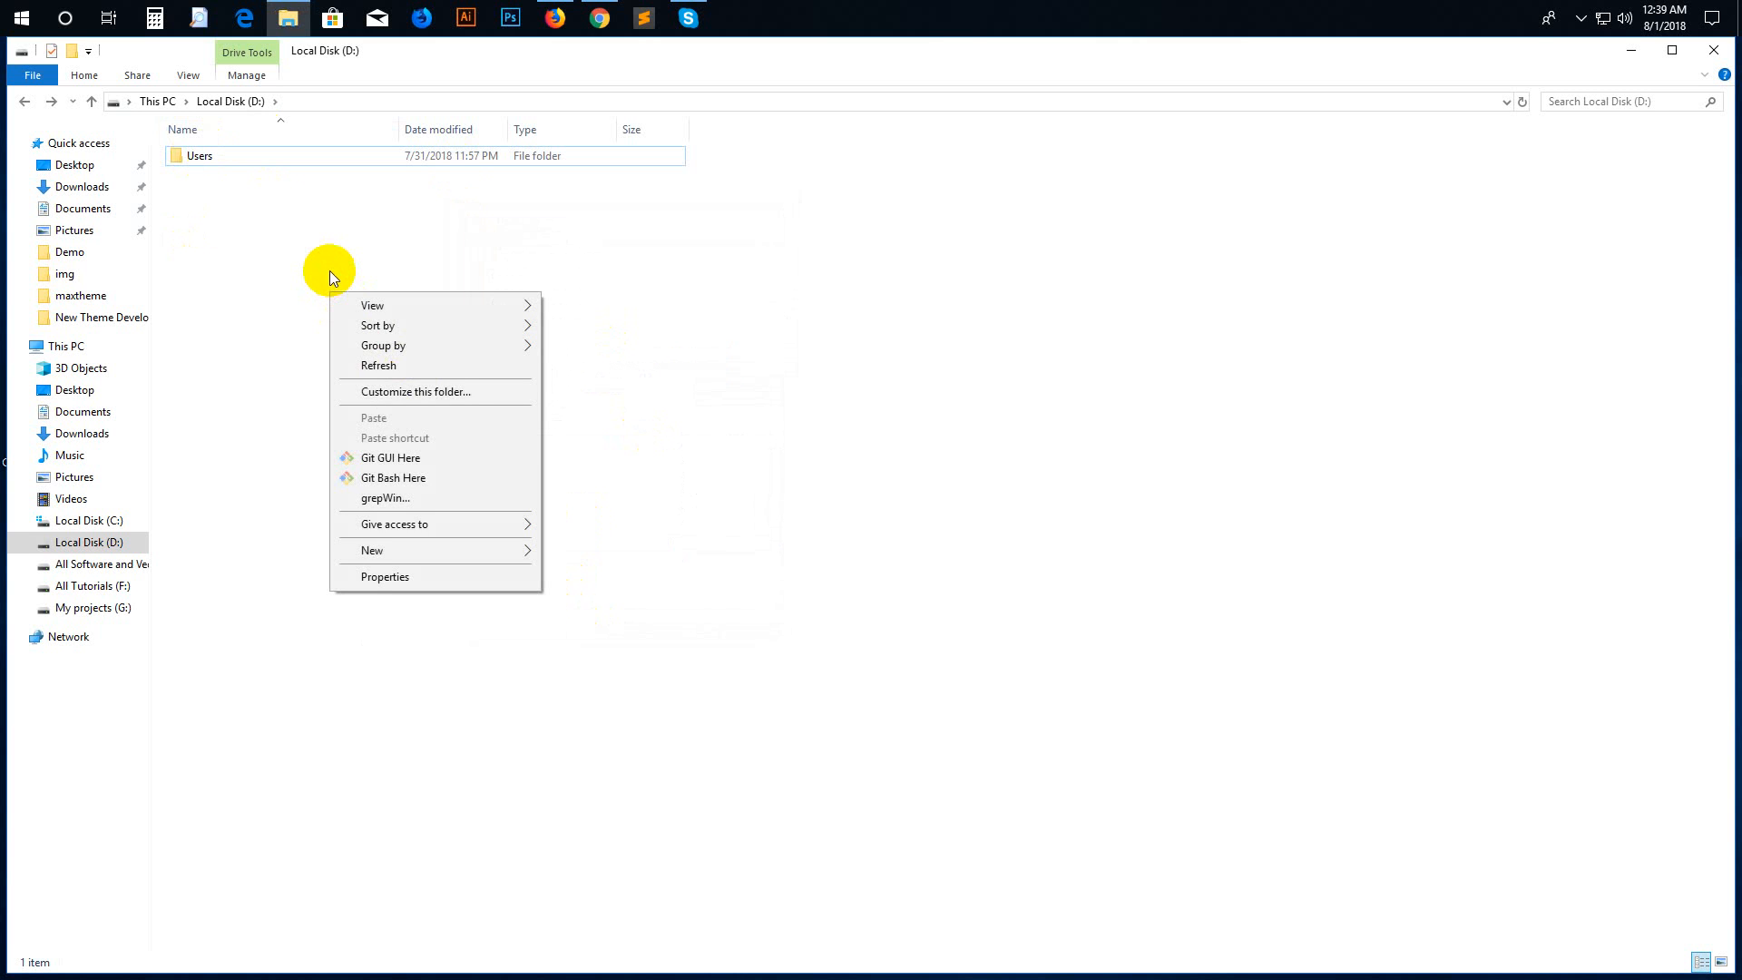
pyautogui.click(216, 258)
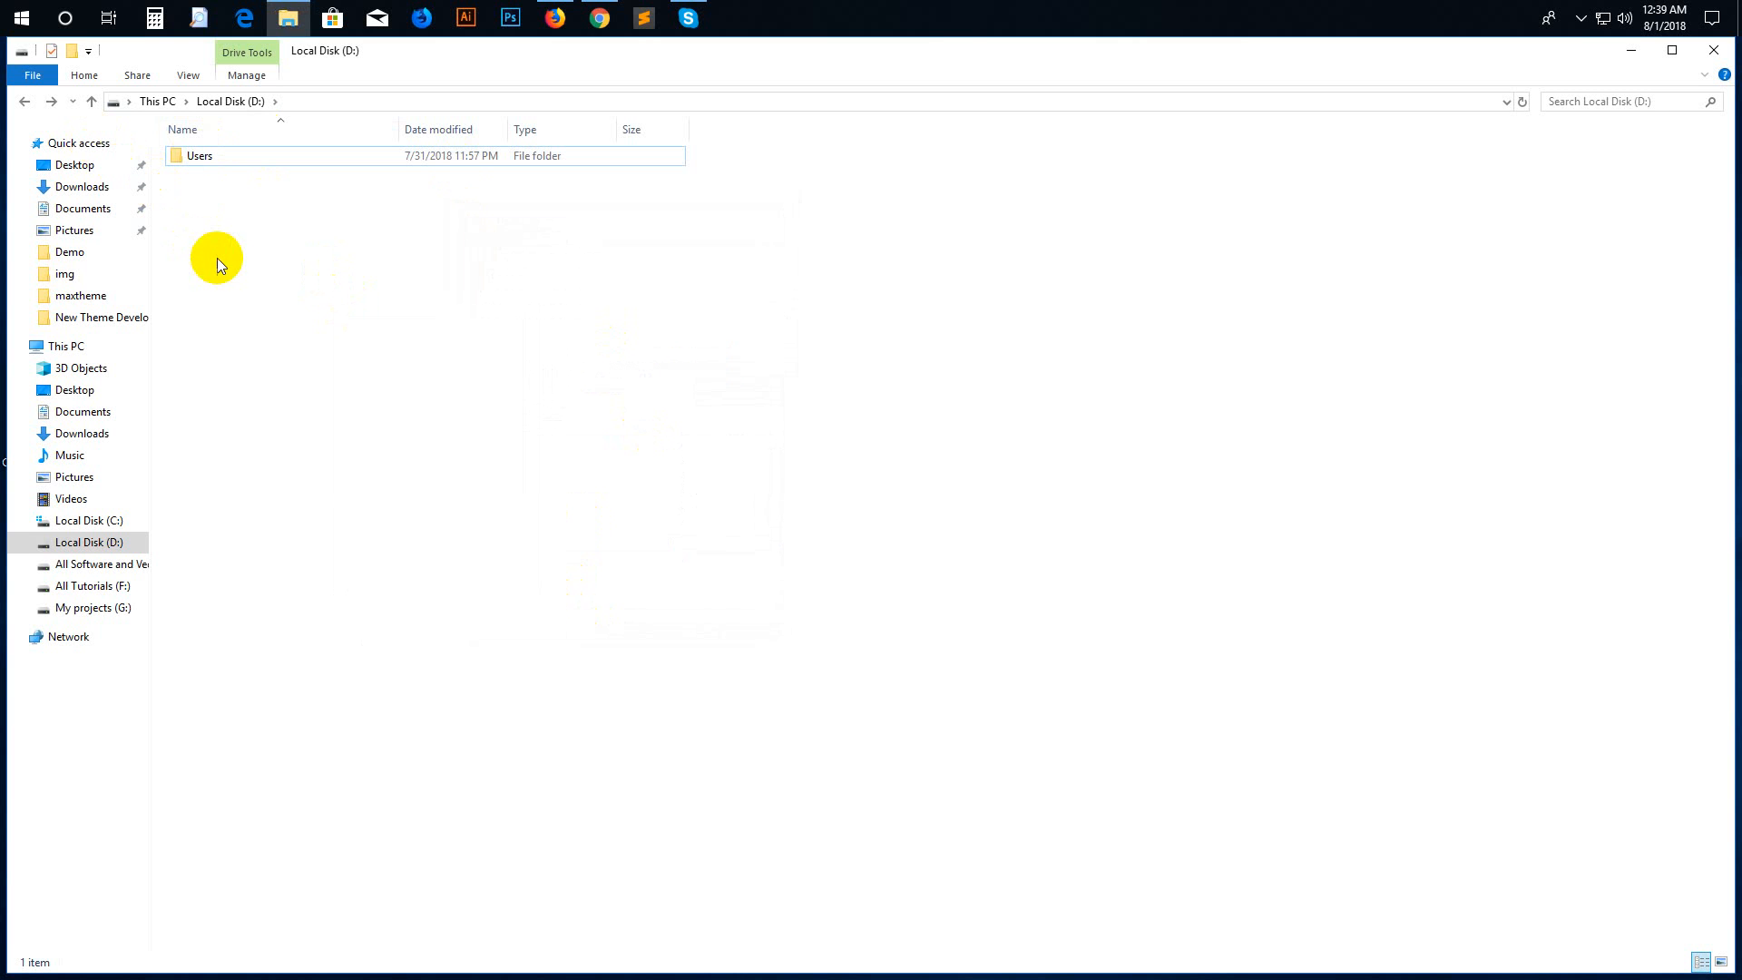
# Delete the Users folder from Local Disk (D:) and refresh the drive's contents.
pyautogui.click(190, 164)
pyautogui.rightClick(191, 164)
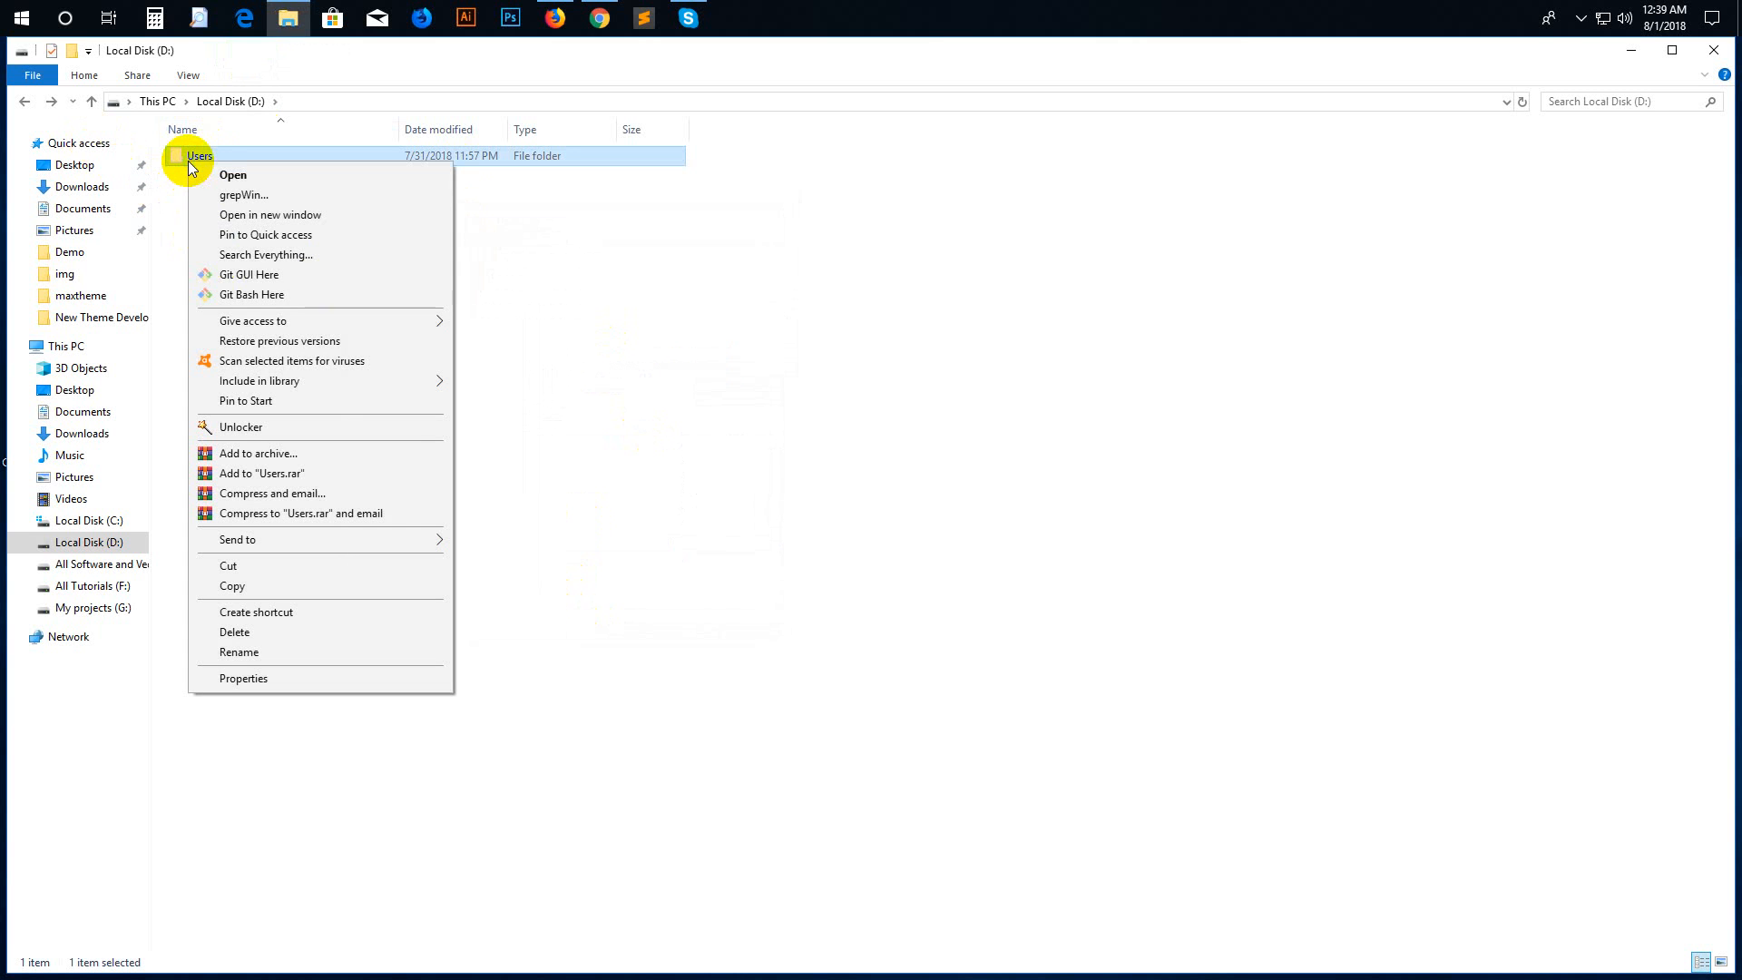
pyautogui.click(229, 631)
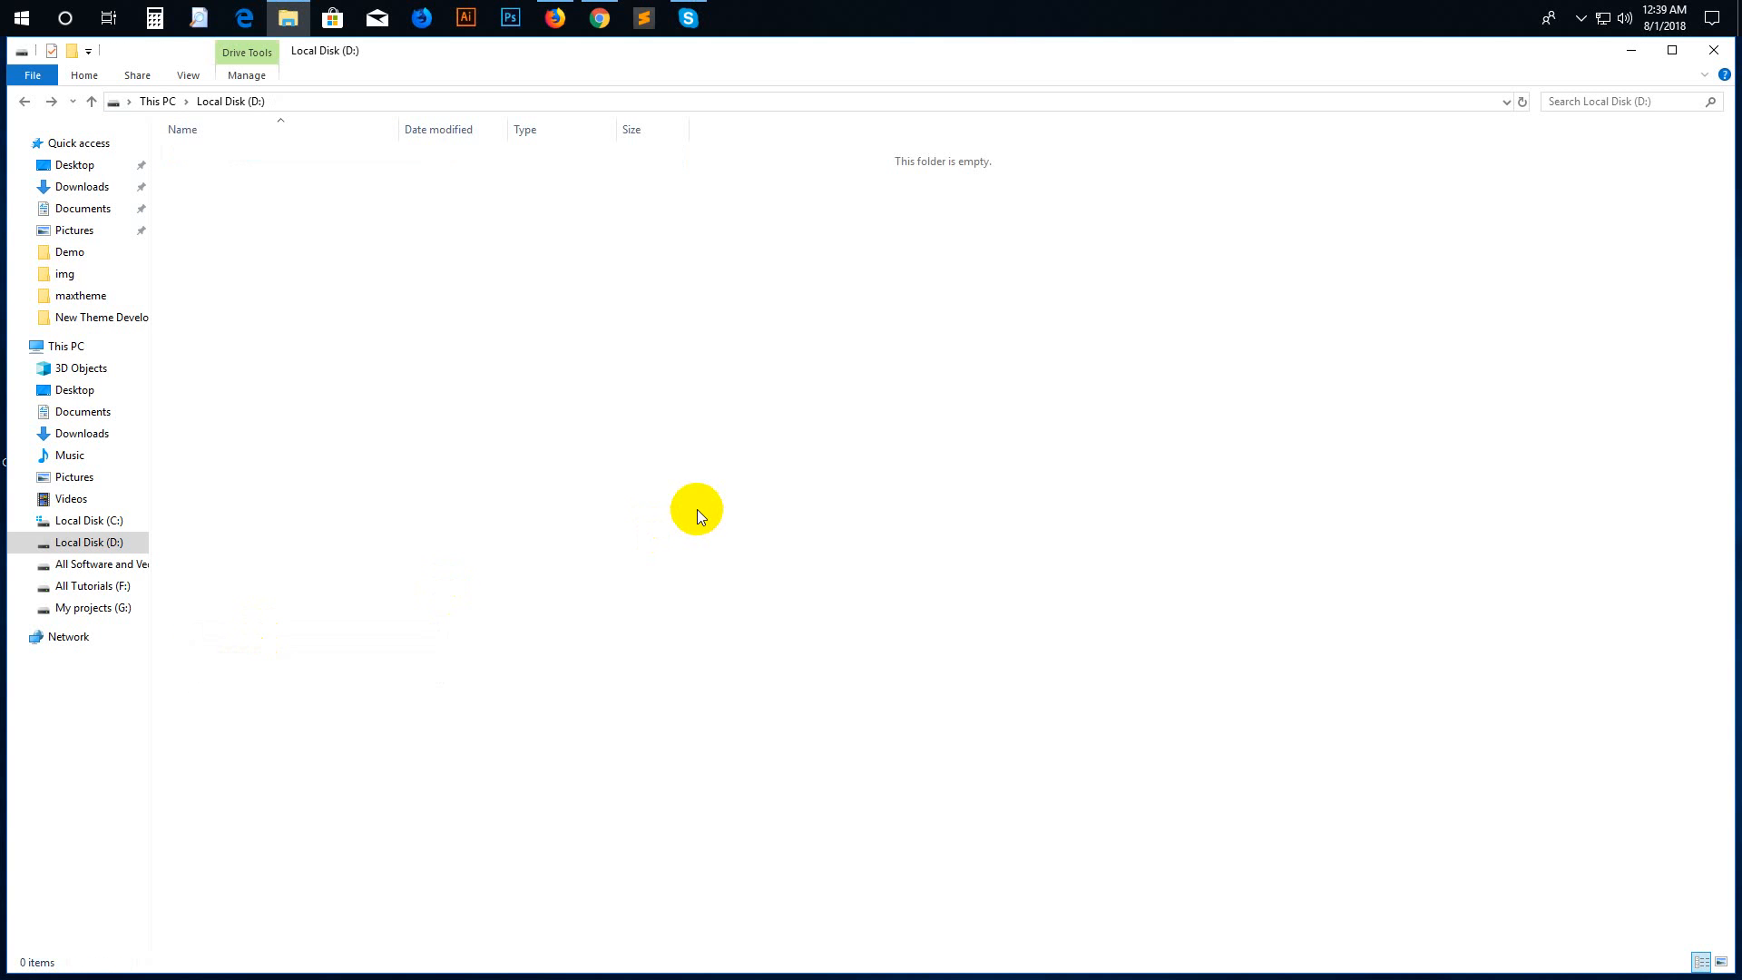
pyautogui.rightClick(449, 323)
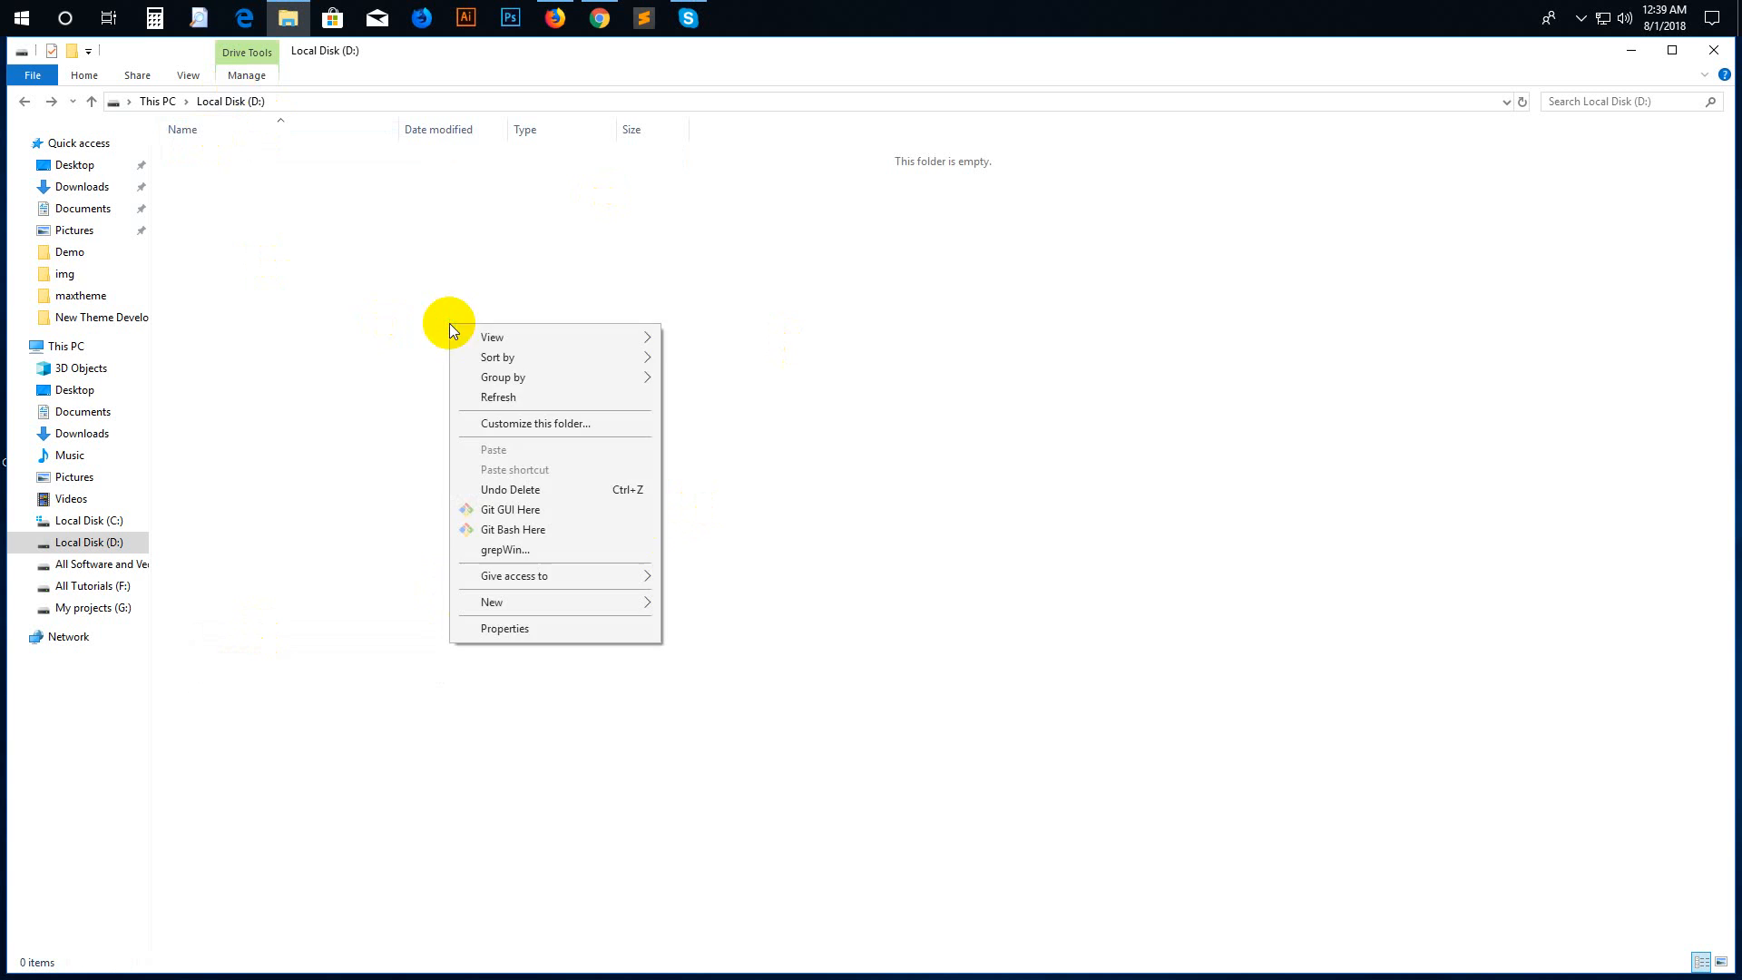
pyautogui.click(499, 398)
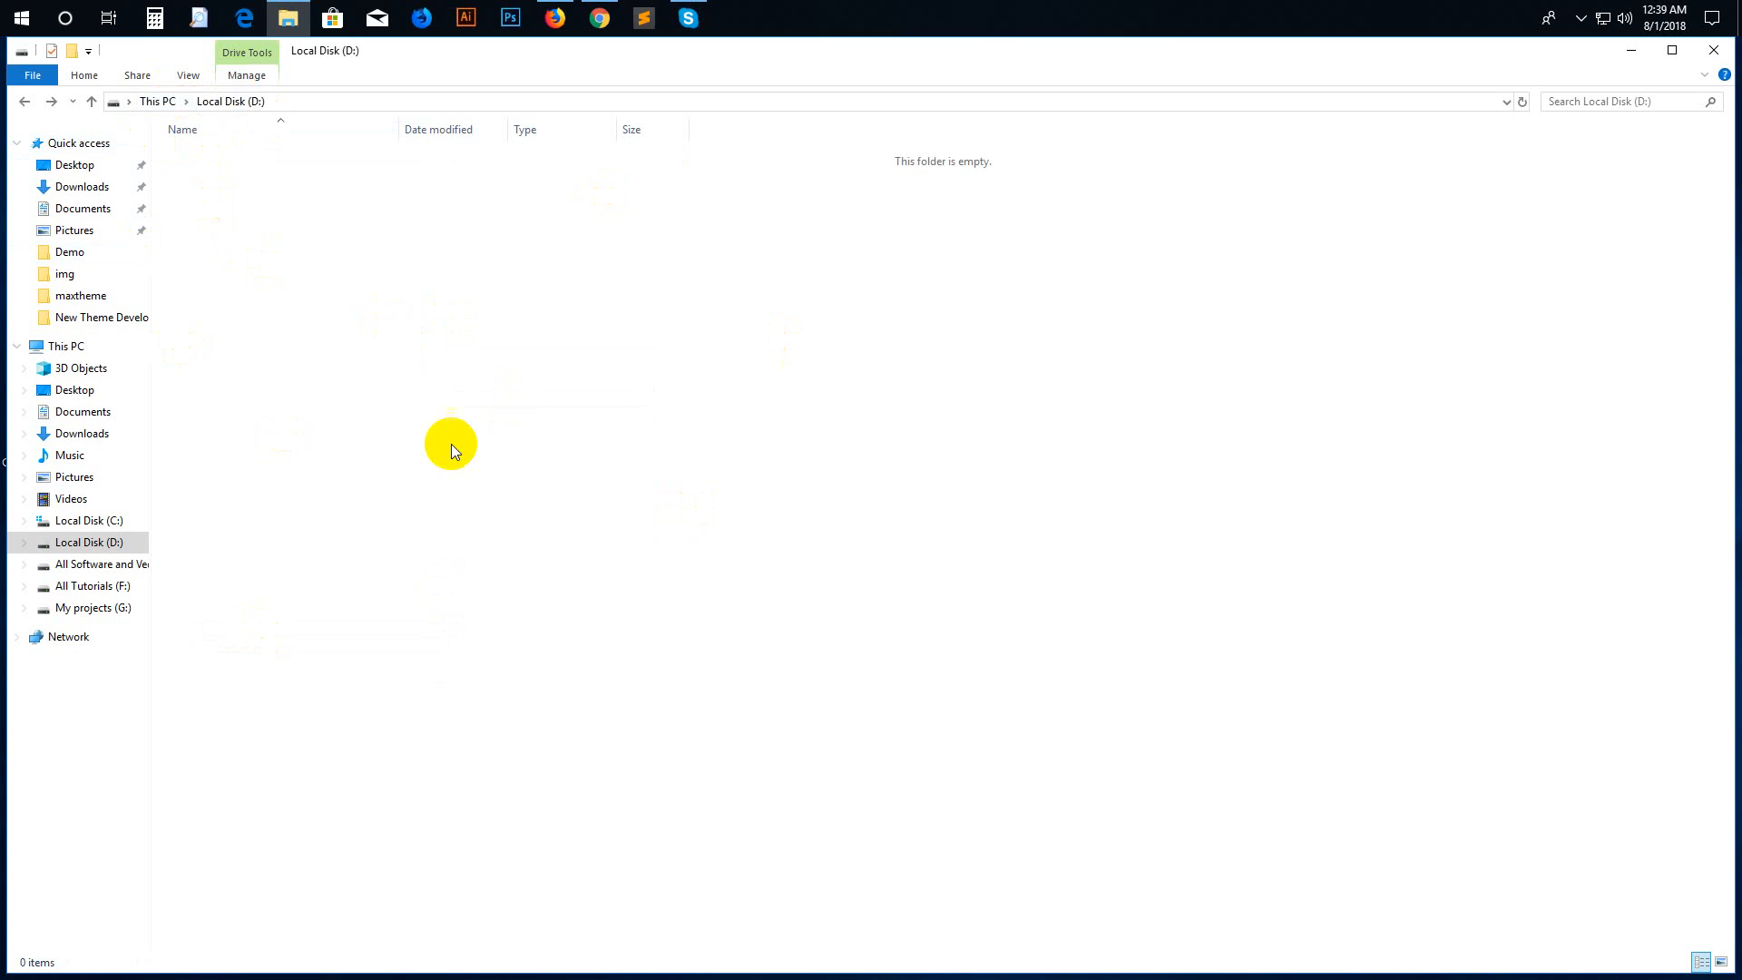